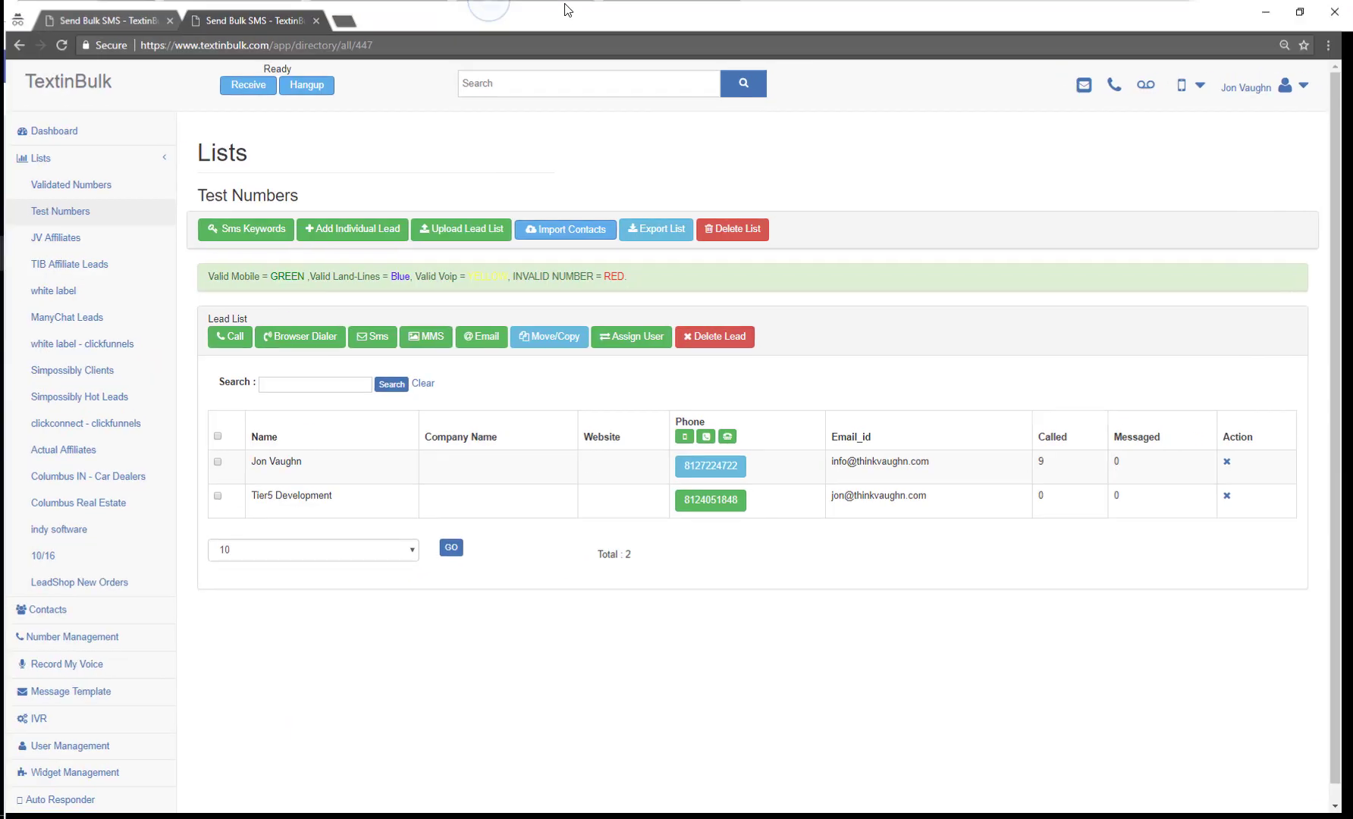
Step: From the Dashboard, add a list named OPT-IN with the description OPTIN USERS
click(79, 123)
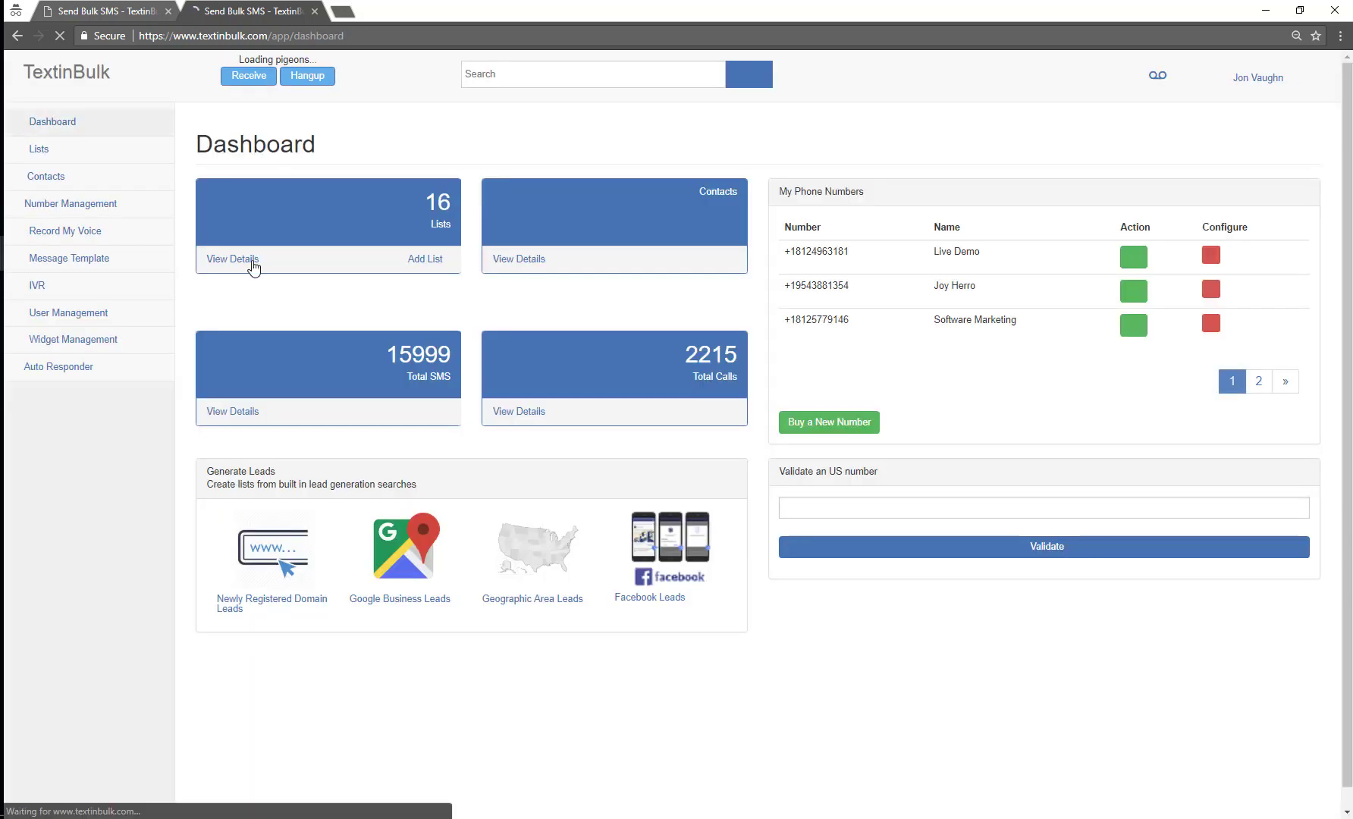
click(445, 261)
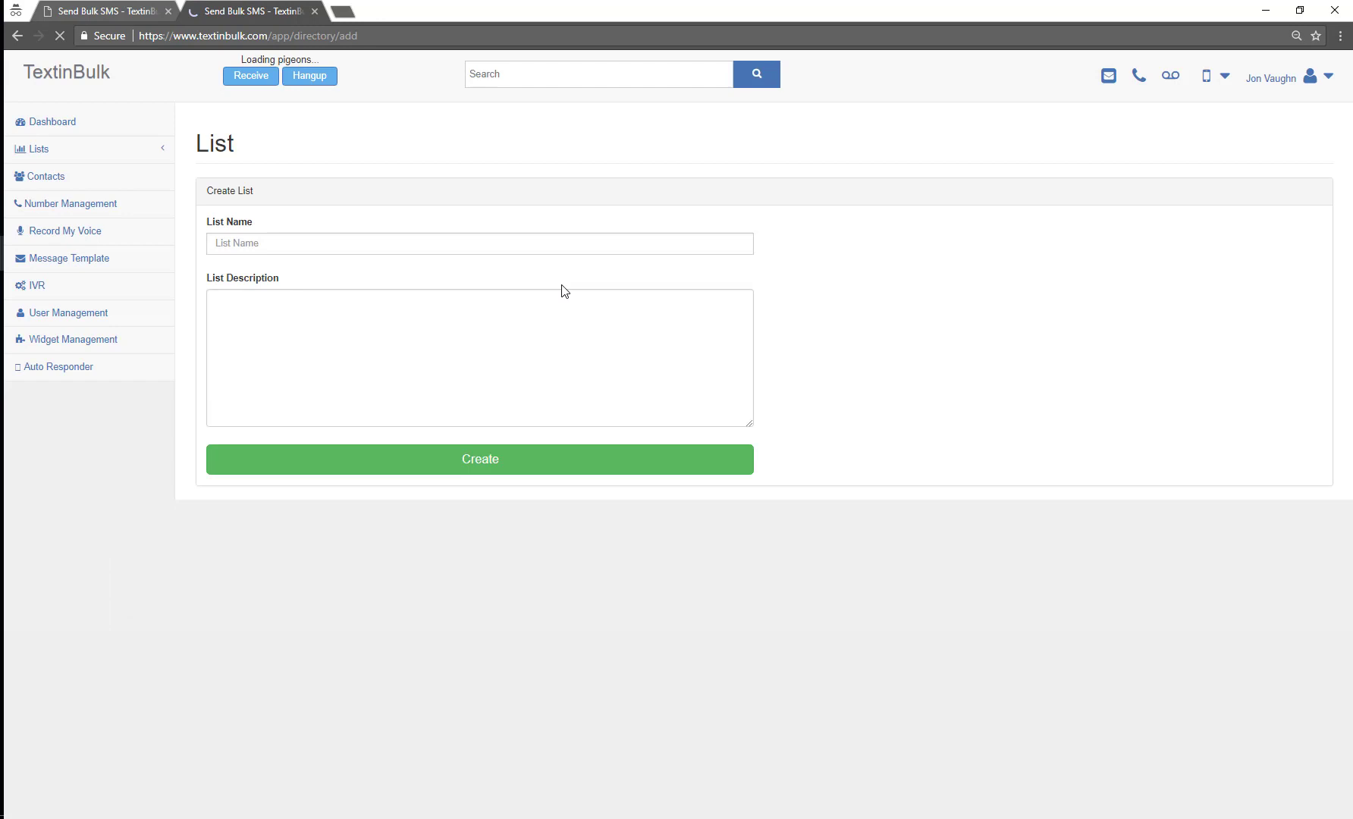
click(518, 247)
text(OP)
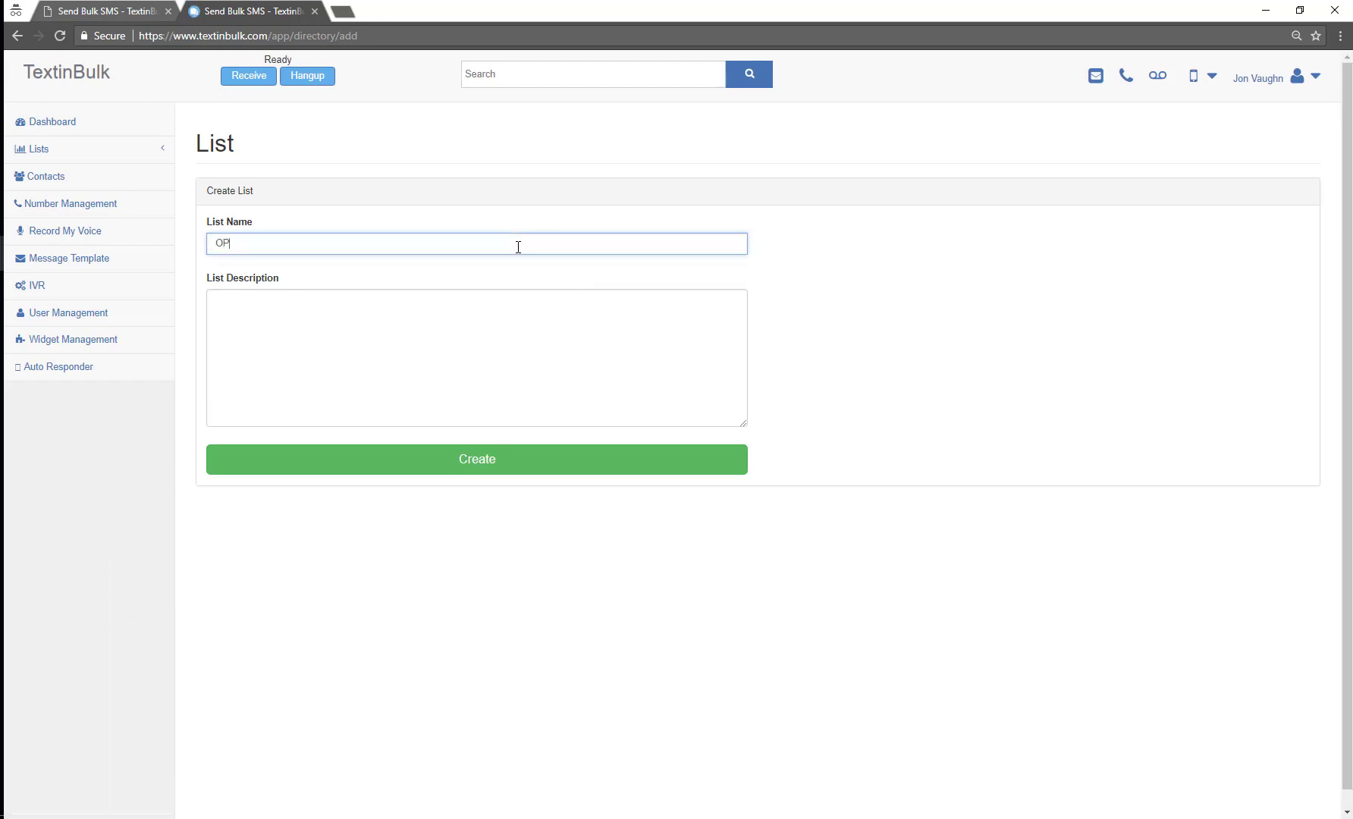
text(T-IN)
key(Tab)
text(OPTIN )
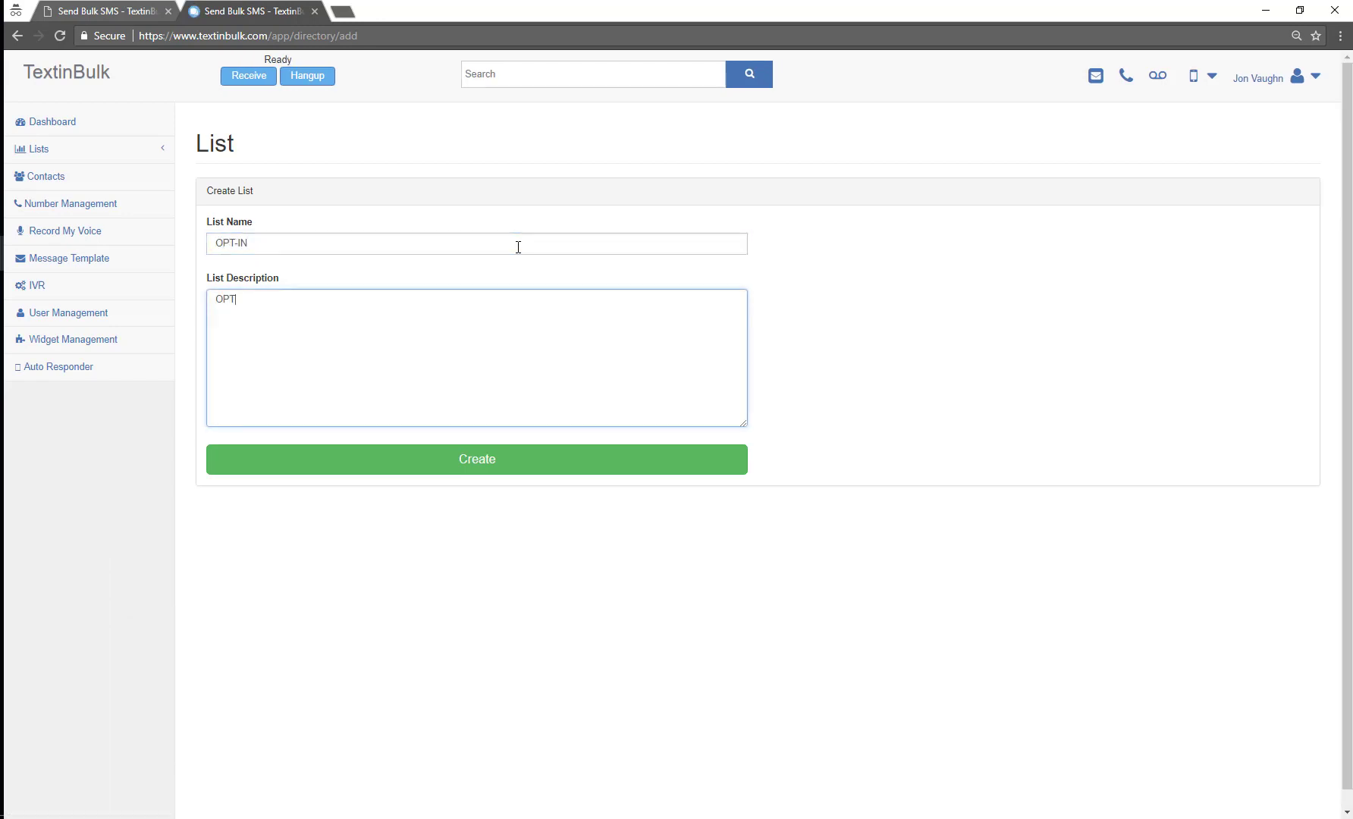
text(USERSE)
click(402, 458)
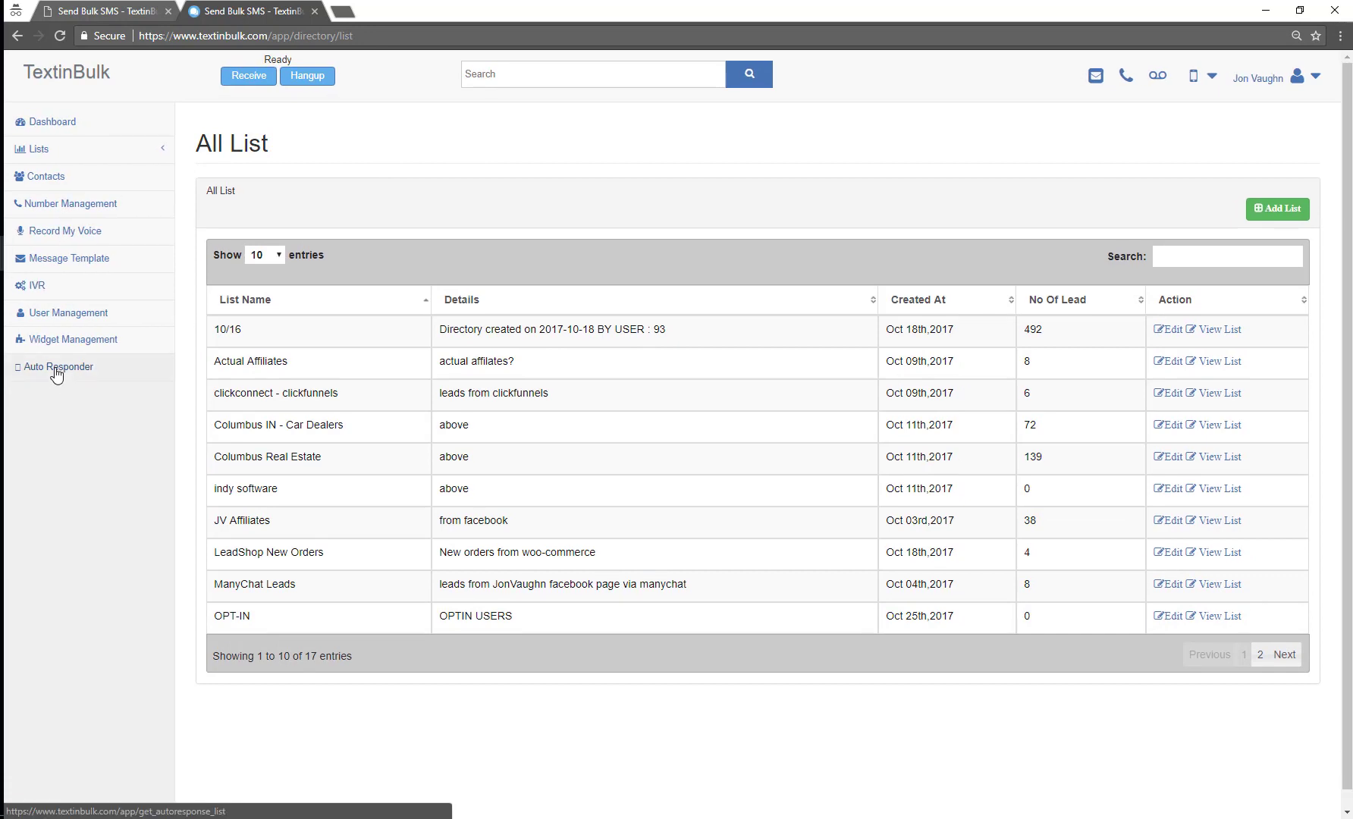
Step: Open the Affiliate Info auto-responder settings and delete its TEST and KEYWORD rows
click(55, 368)
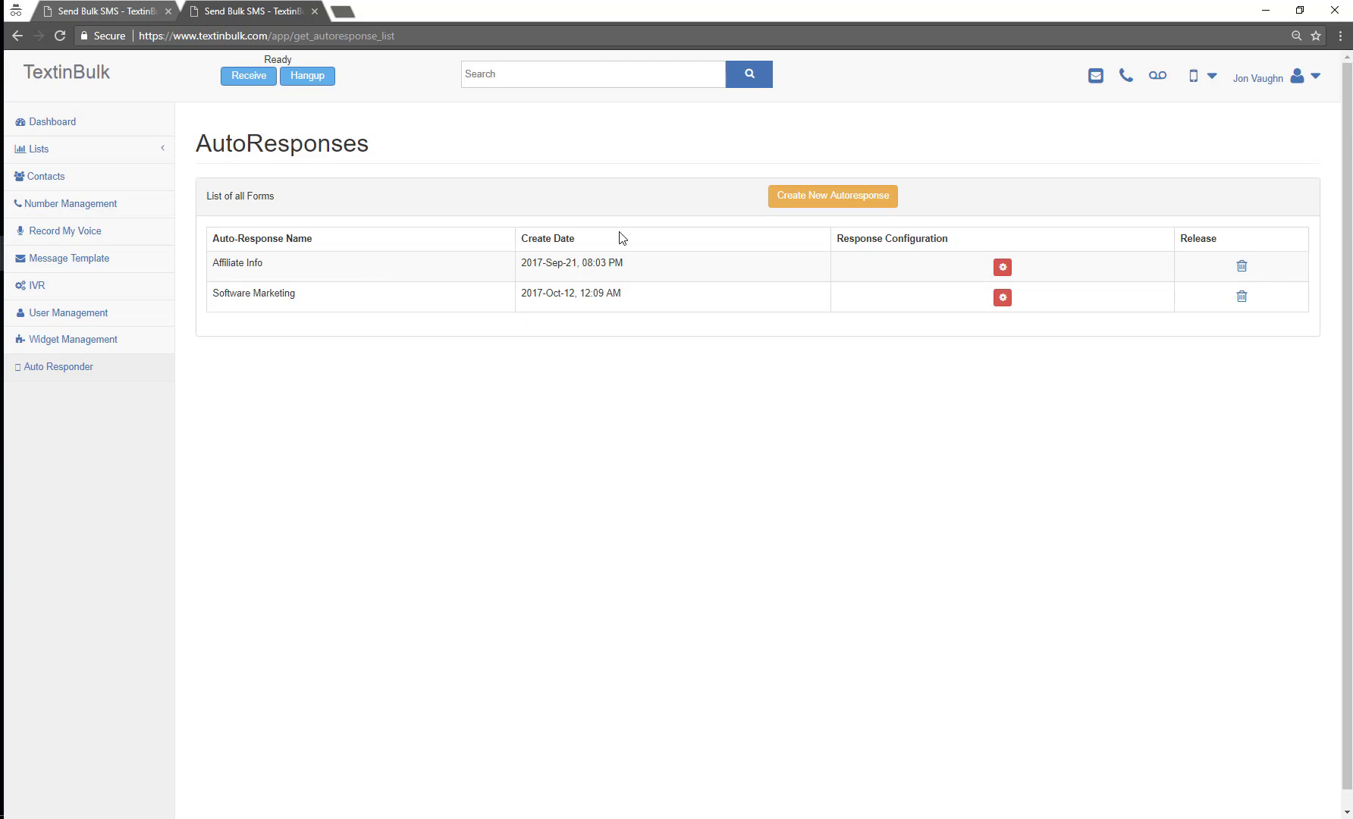
click(1002, 269)
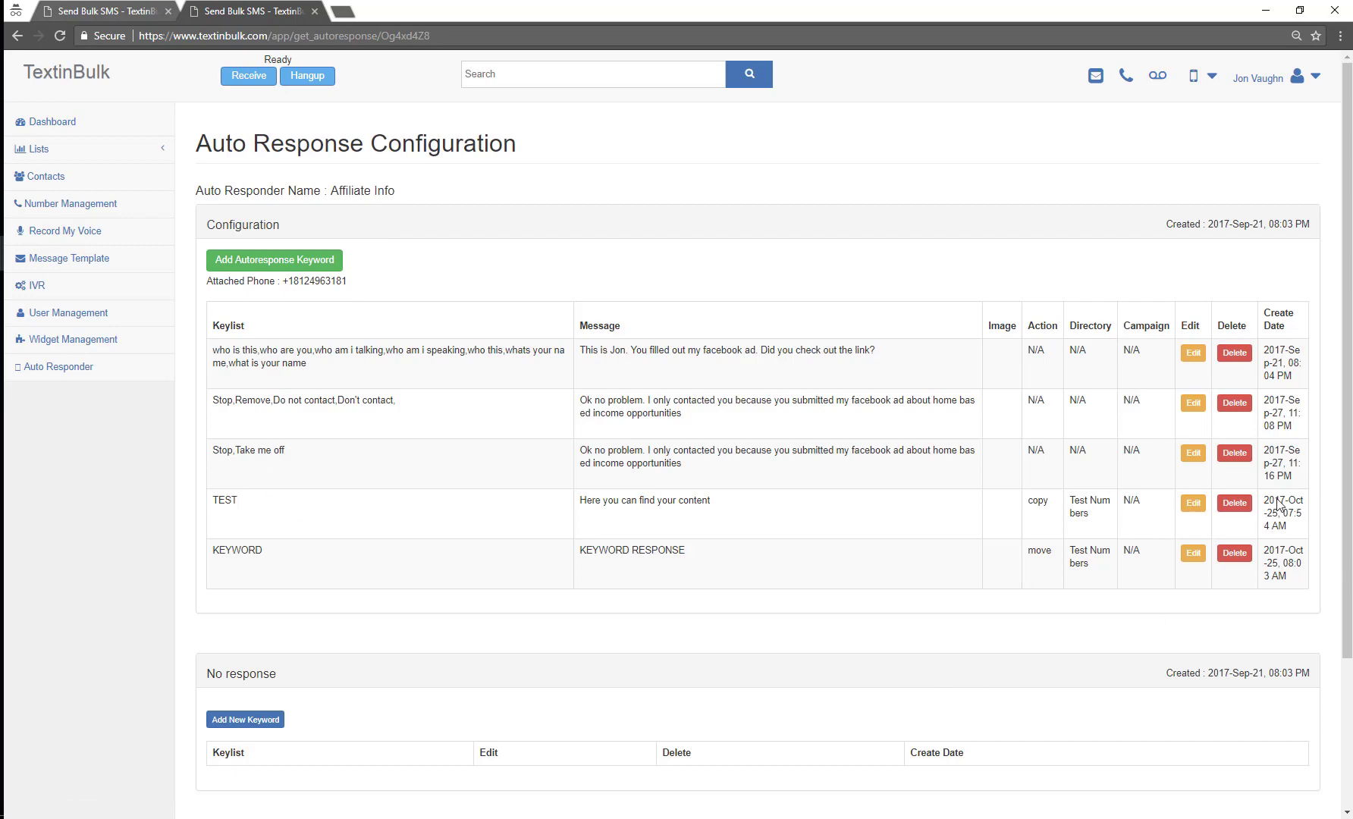
click(1248, 505)
click(661, 529)
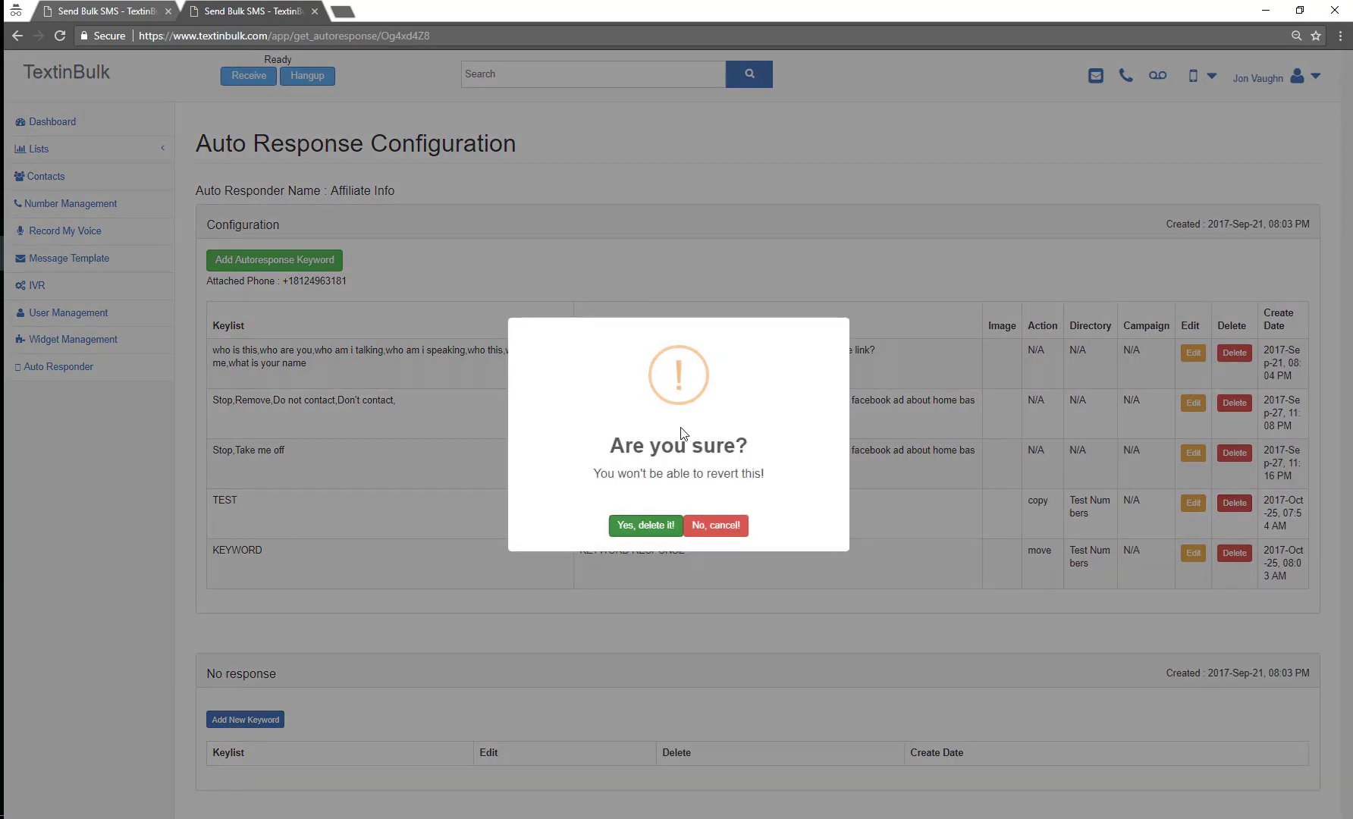
click(677, 521)
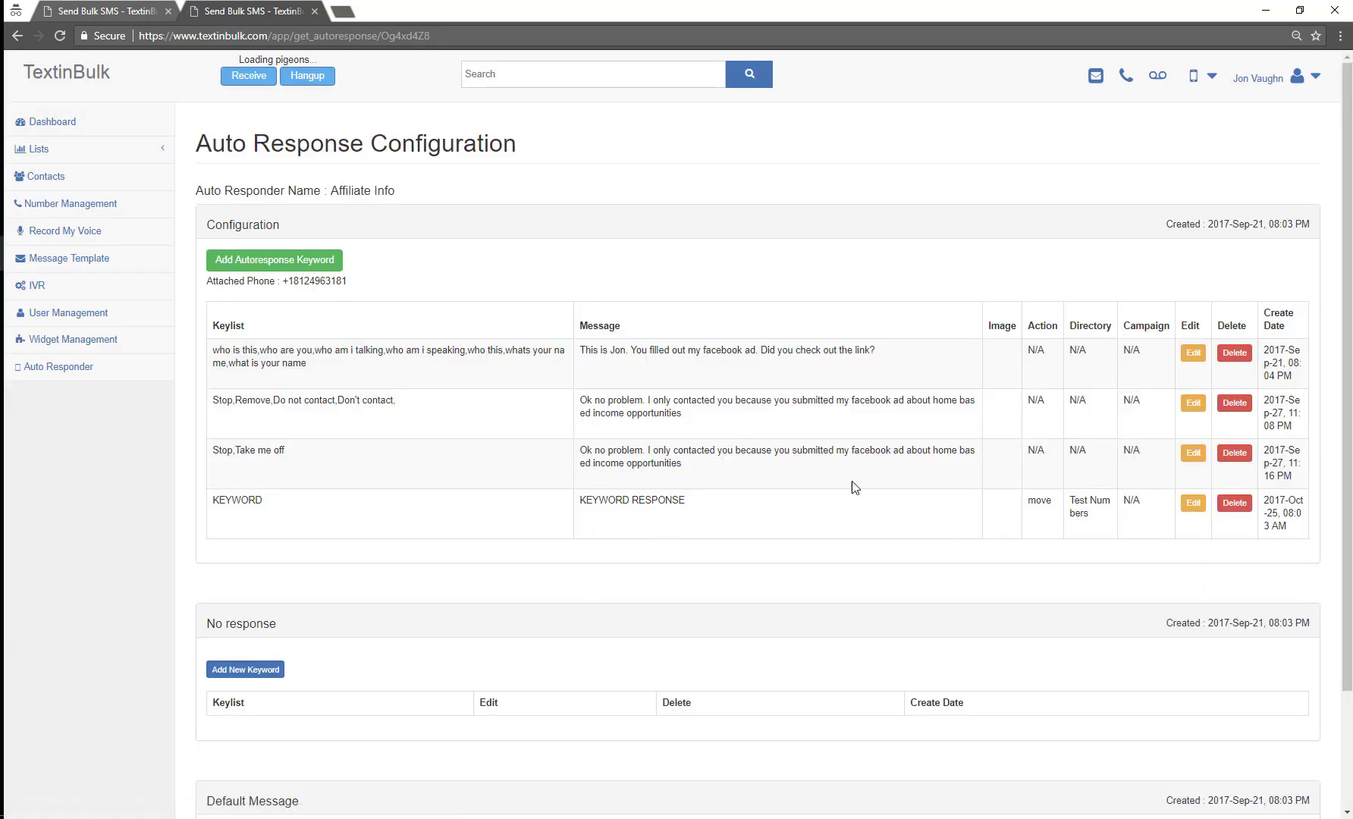
click(1234, 503)
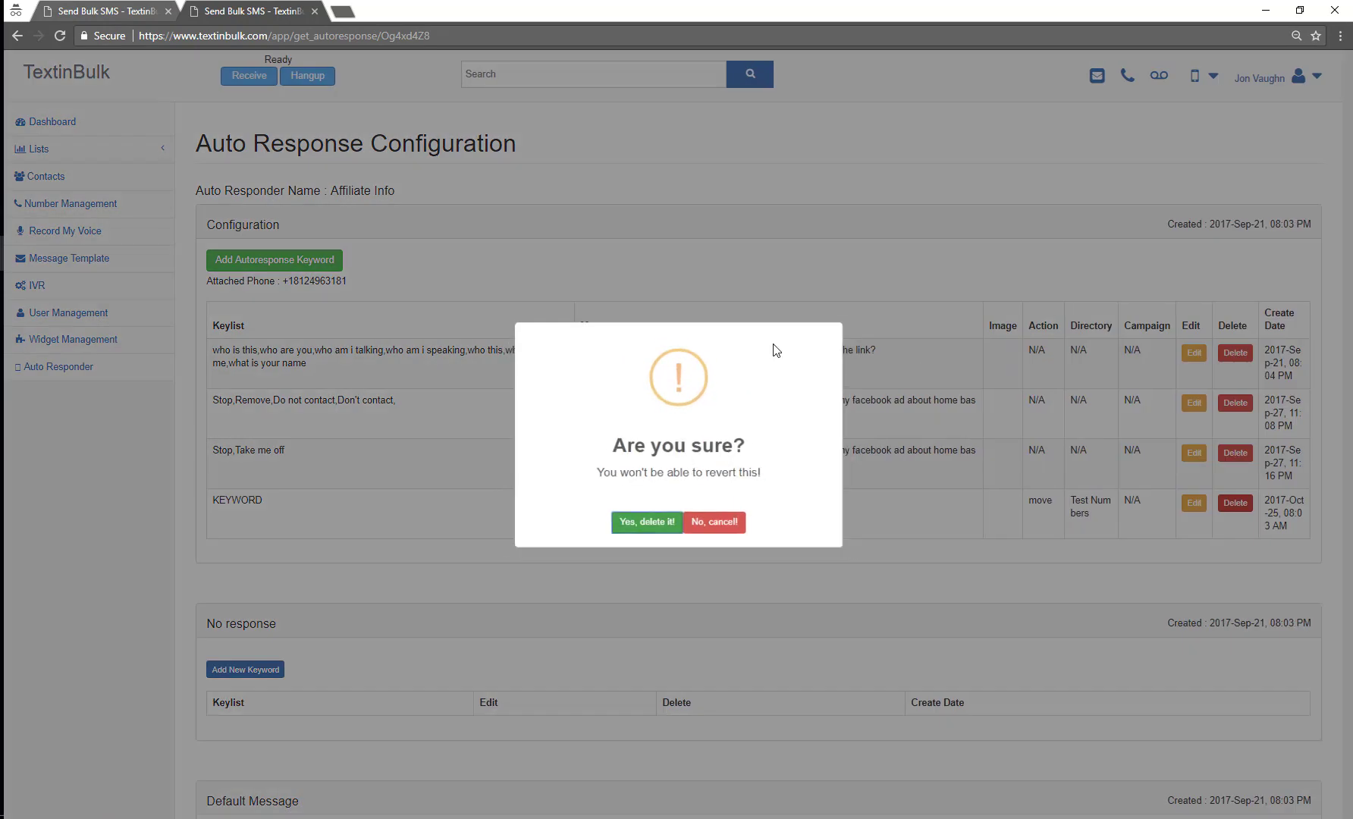
click(658, 523)
click(675, 527)
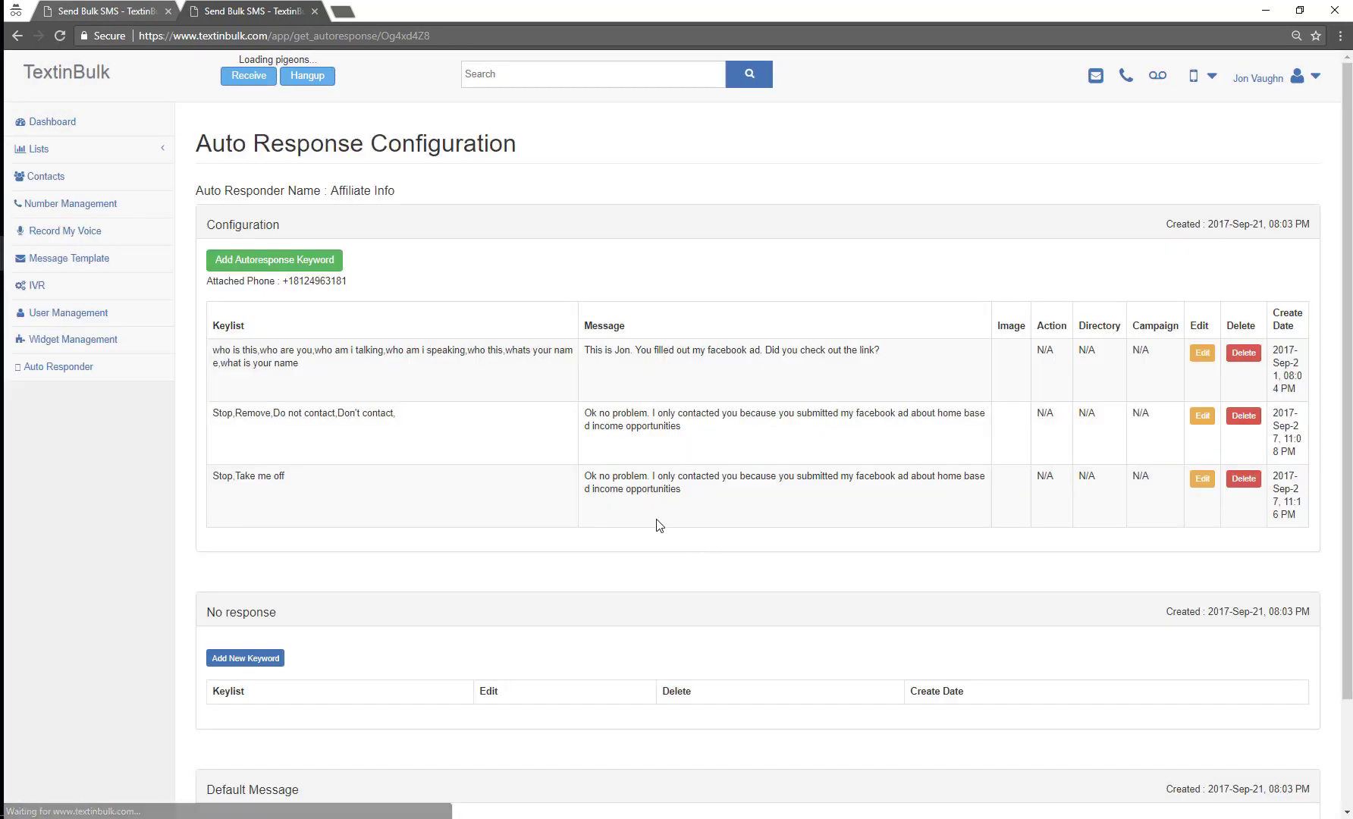
Step: Start a new Affiliate Info auto-response and clear the mistyped keywords field
click(296, 259)
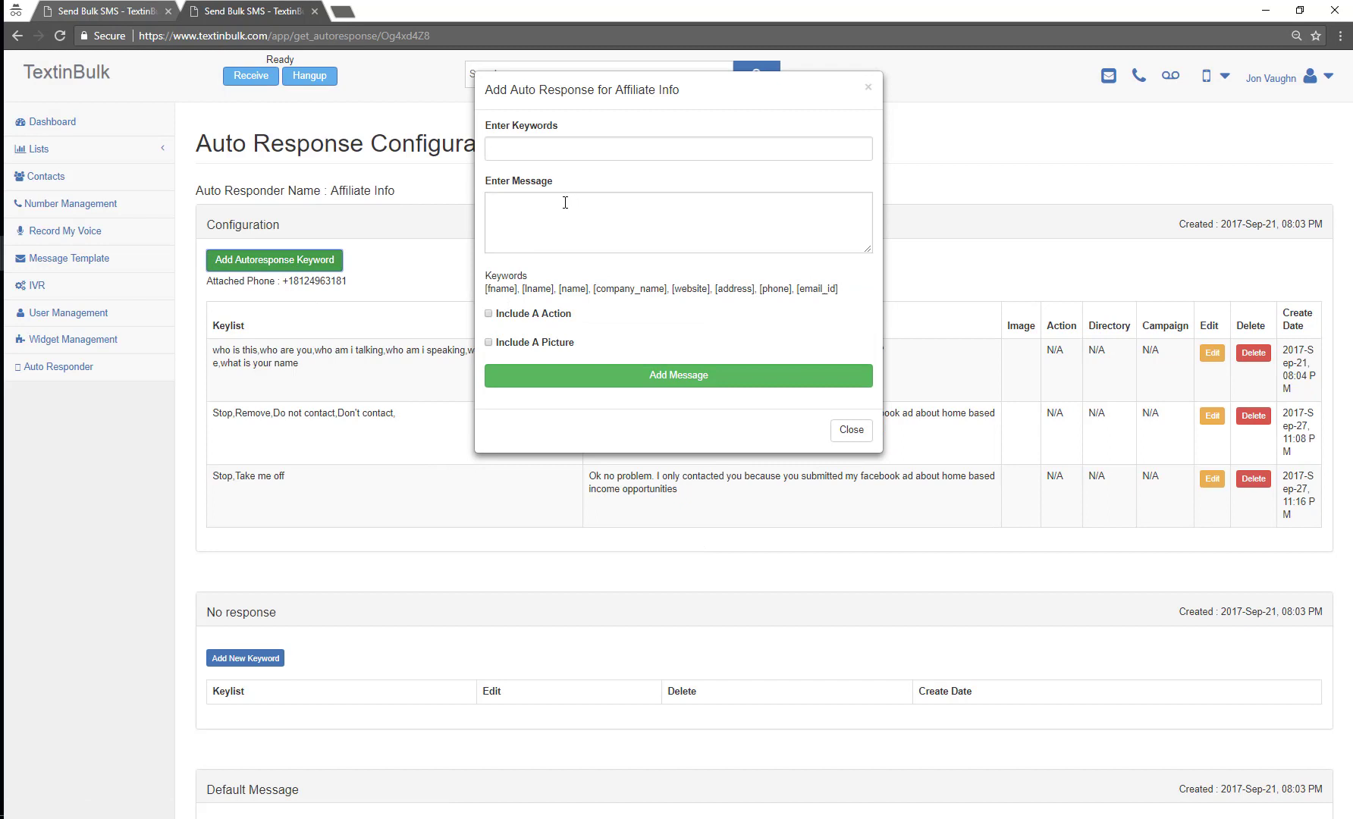
click(562, 148)
text(PR)
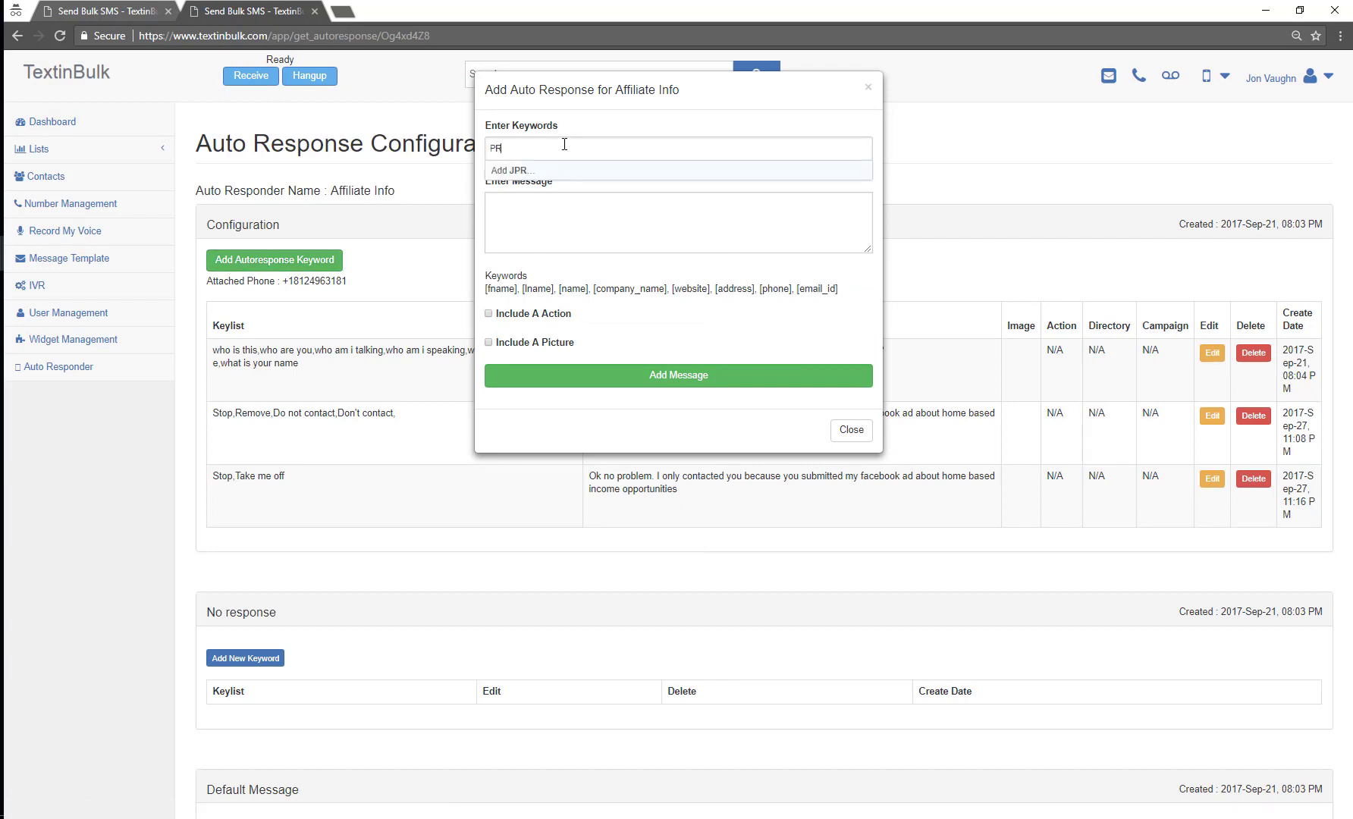
key(BackSpace)
key(BackSpace)
text(PROMO)
key(BackSpace)
key(BackSpace)
key(BackSpace)
key(BackSpace)
text(OPTIN)
key(BackSpace)
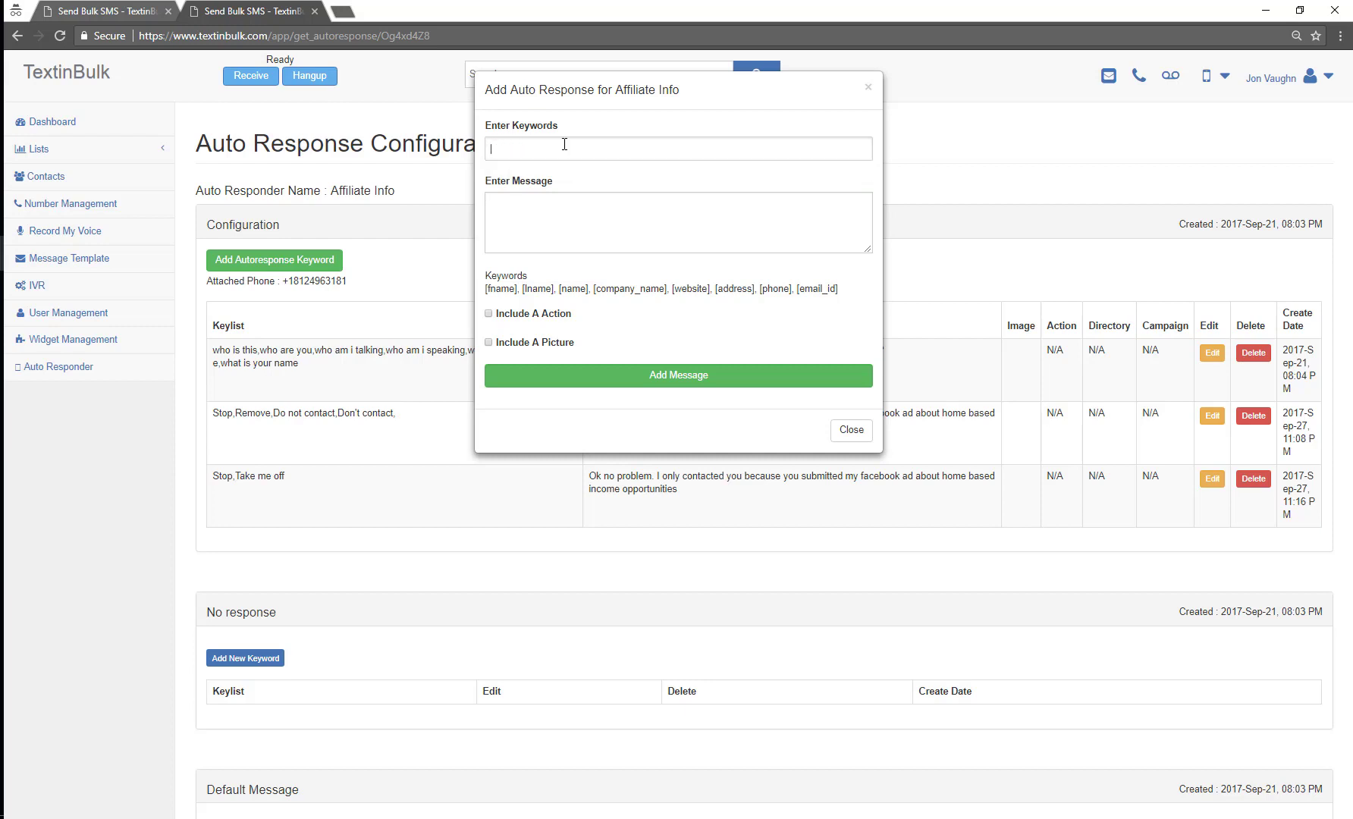
Step: Add FREE, OPTIN and PROMO as the trigger keywords, then move to the message box
text(FREE)
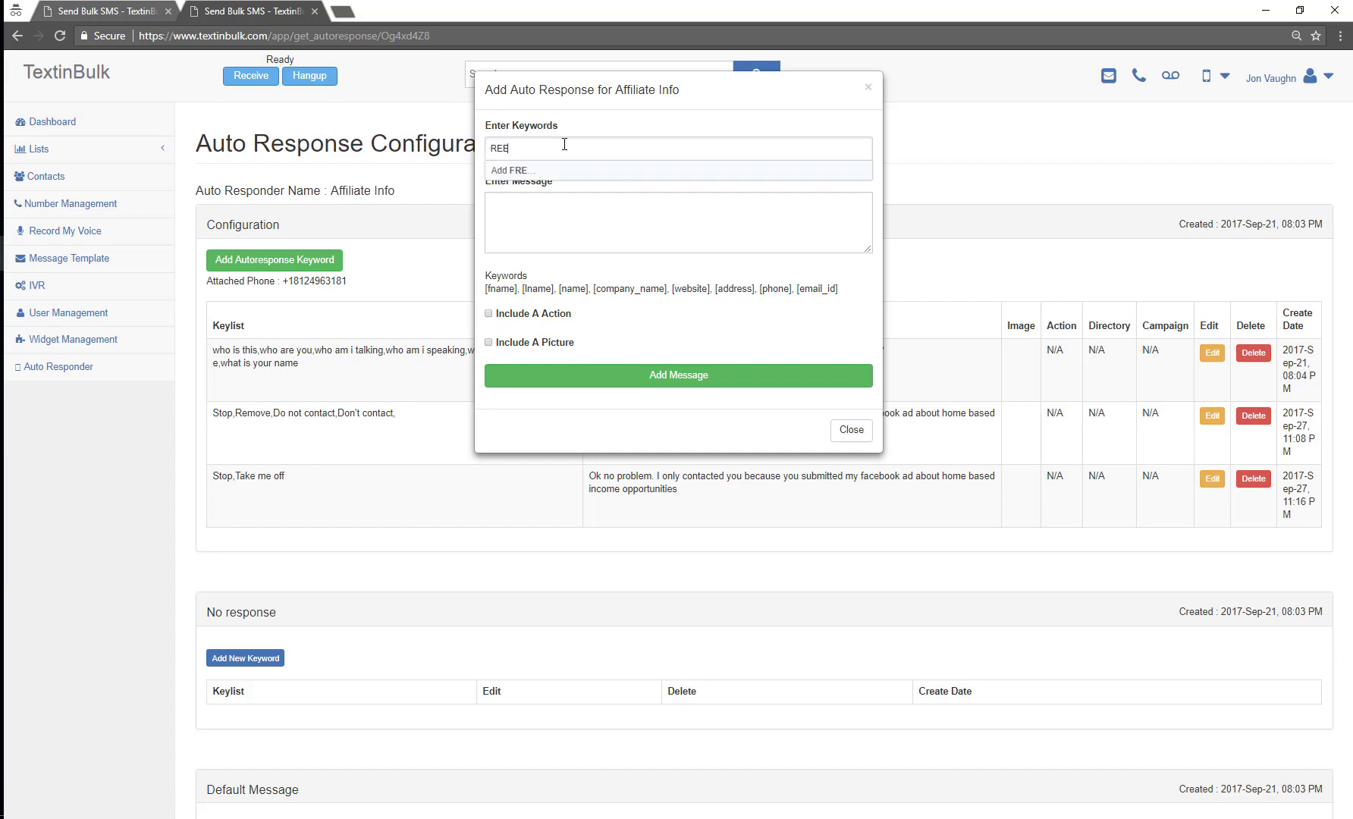
key(Return)
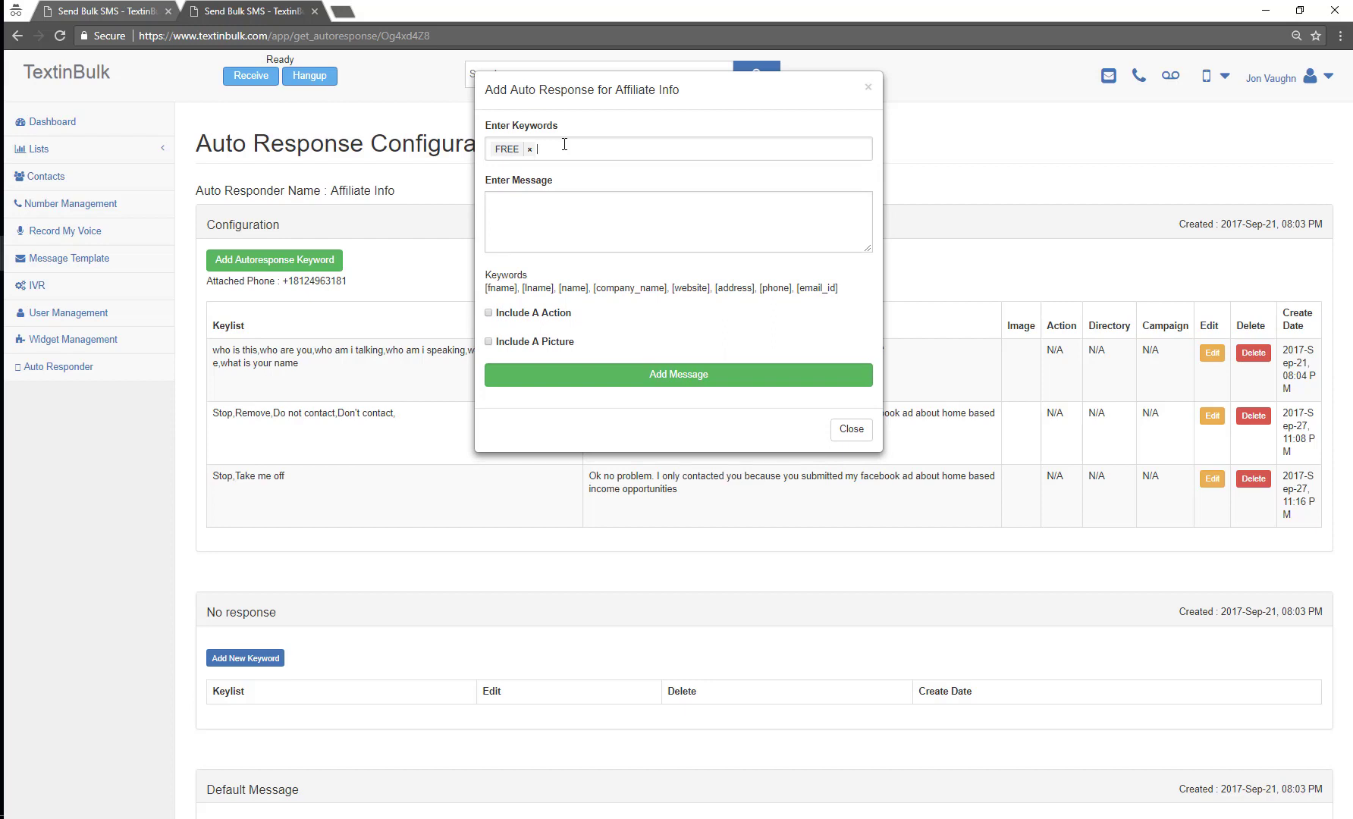
text(OPTIN)
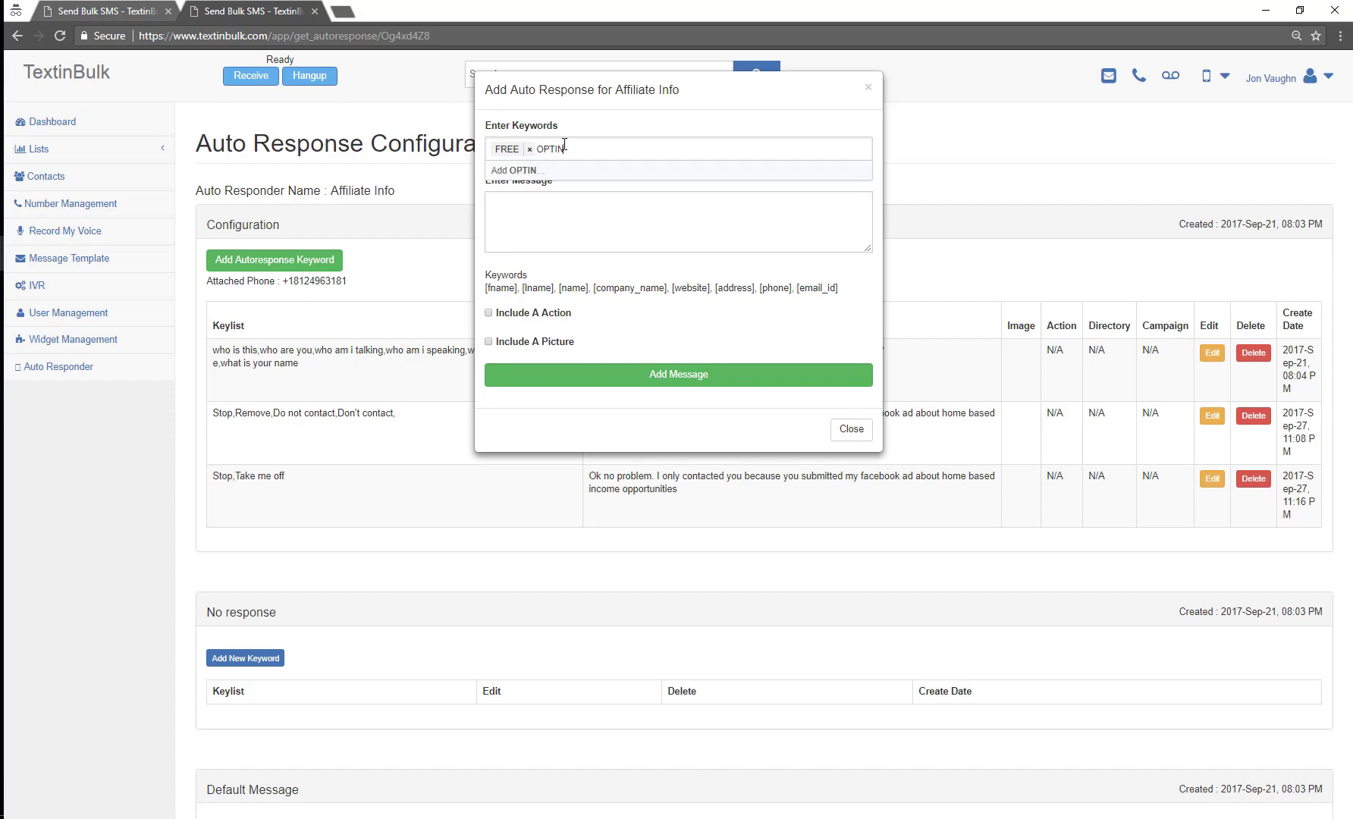
key(Return)
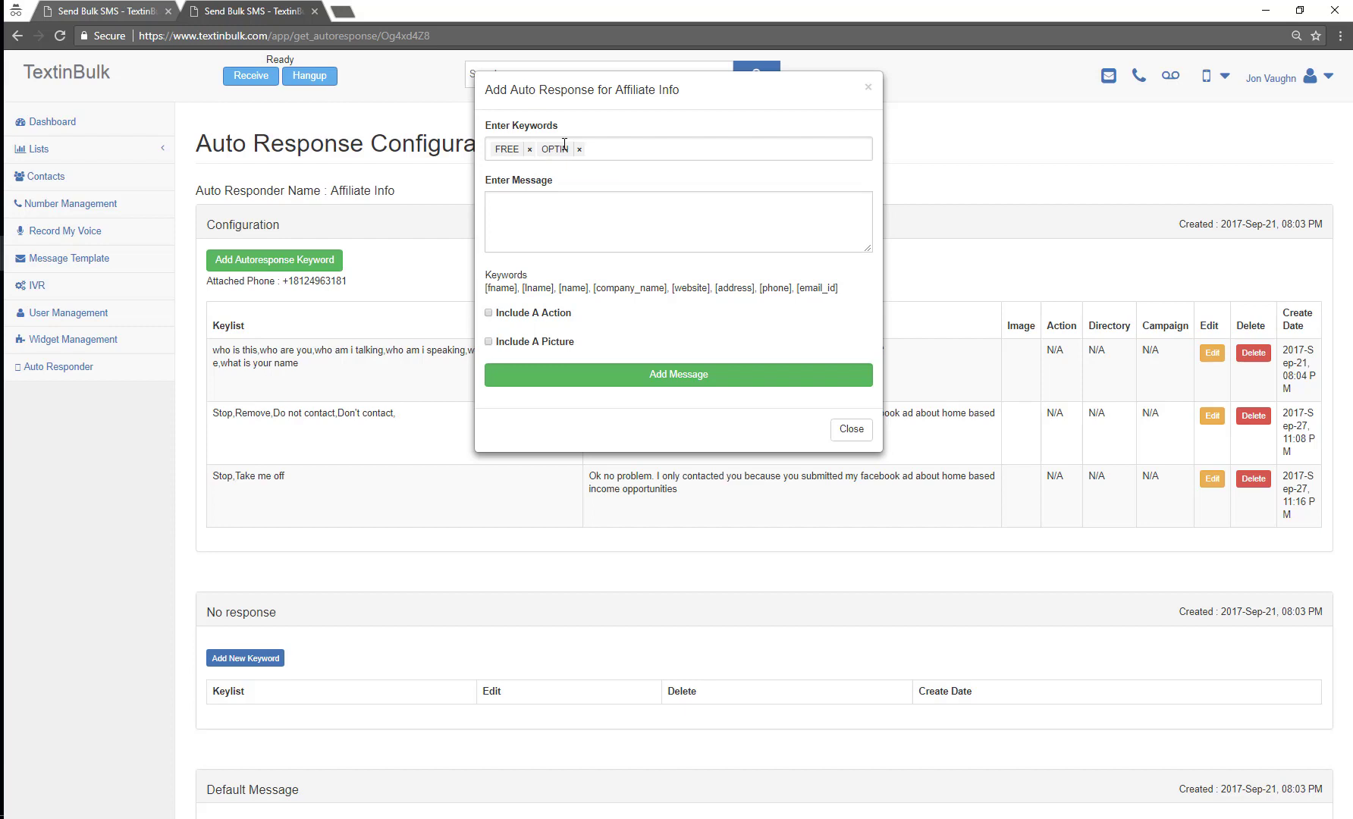
text(PROMO)
key(Return)
key(Tab)
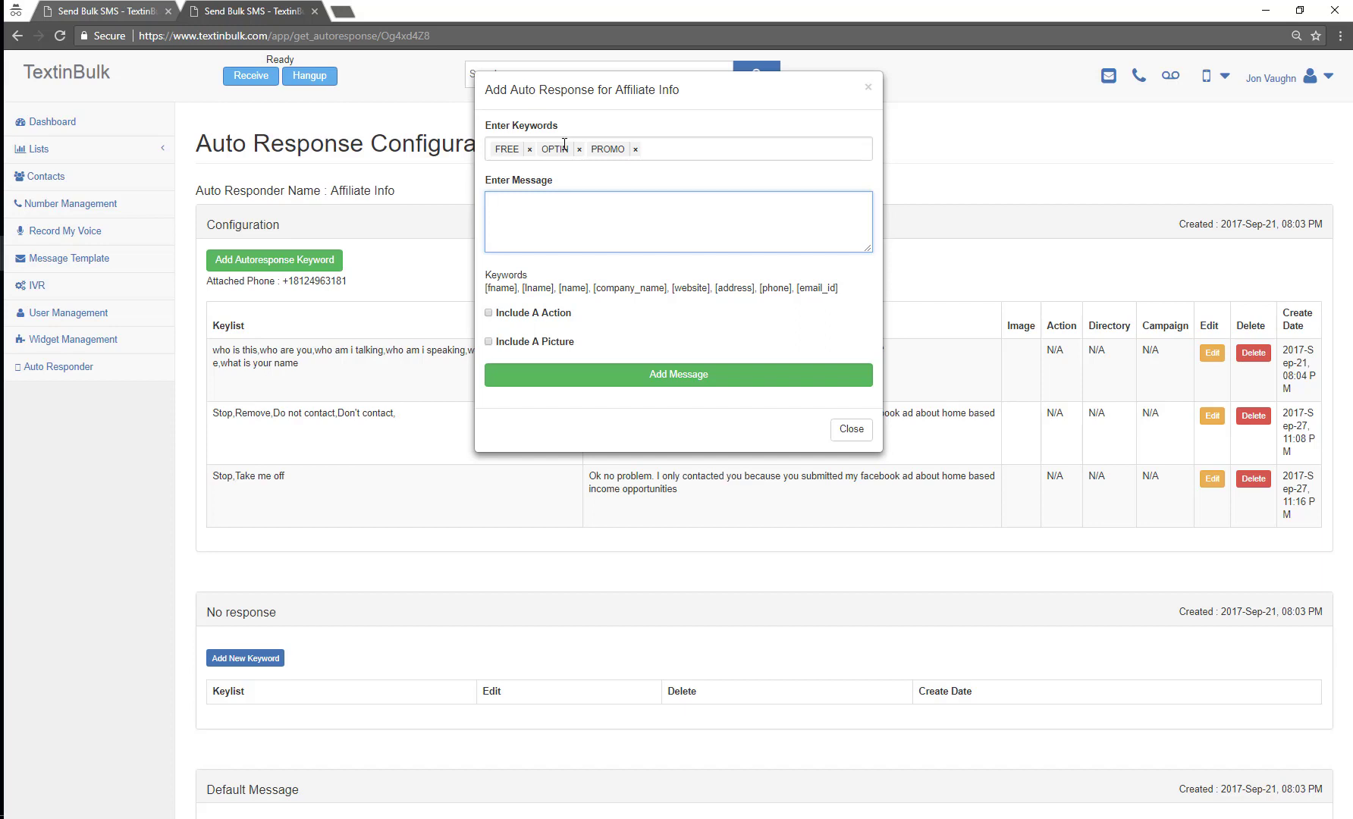
Step: Type the free-account reply ending 'What email should I use in setting up the account?'
text(lo, I'm going to set up your free account)
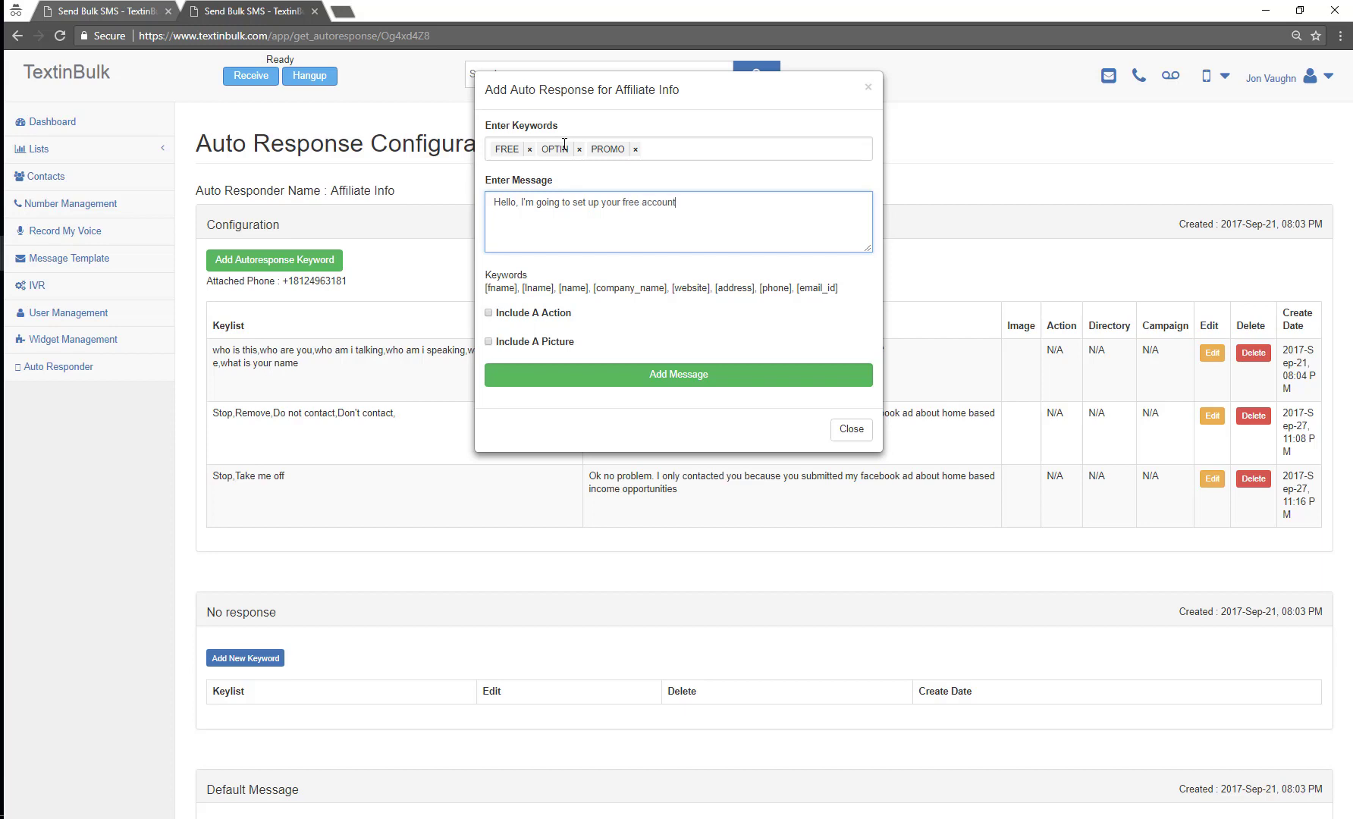
text(. It will be free until 1/1/2018.)
text(What emai)
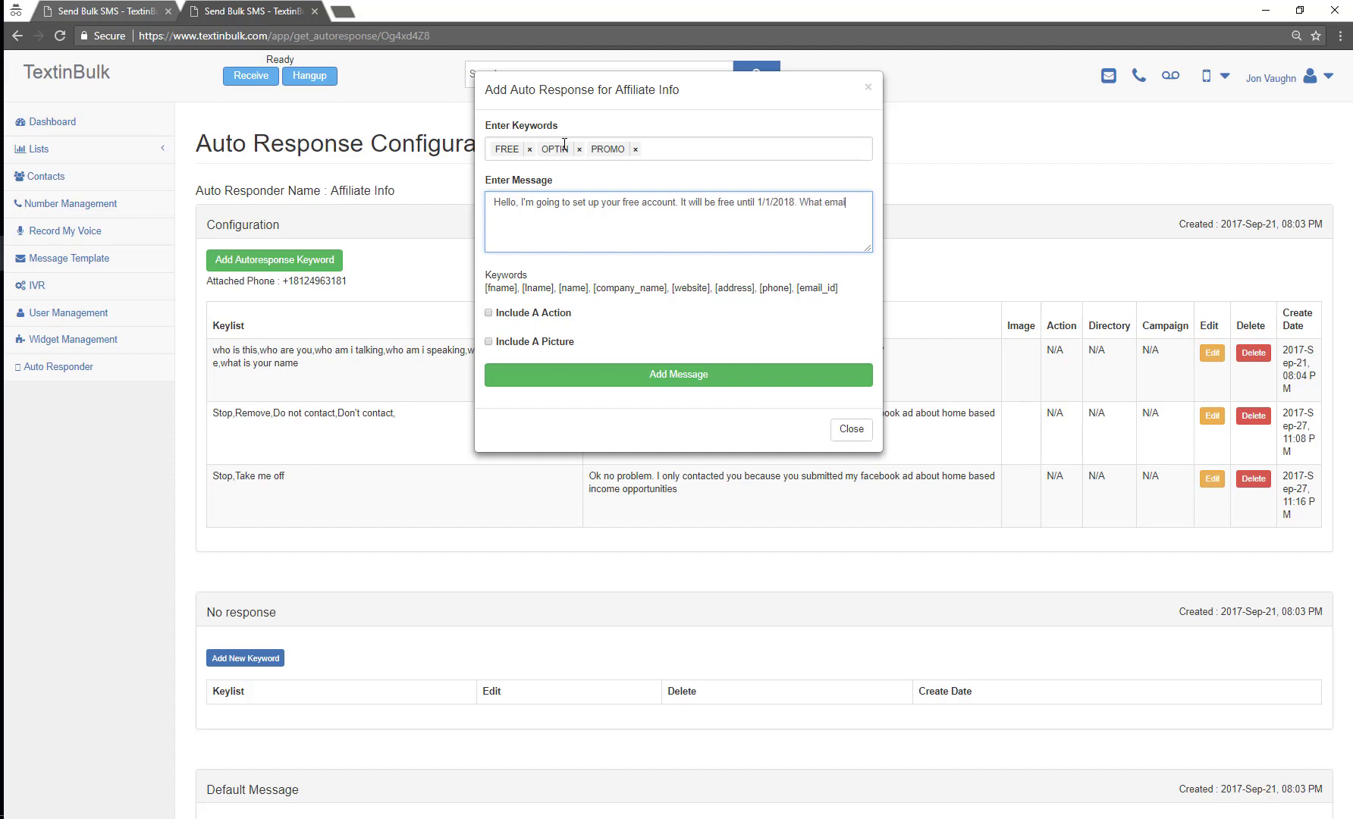
text(l should I use in setting up the account?)
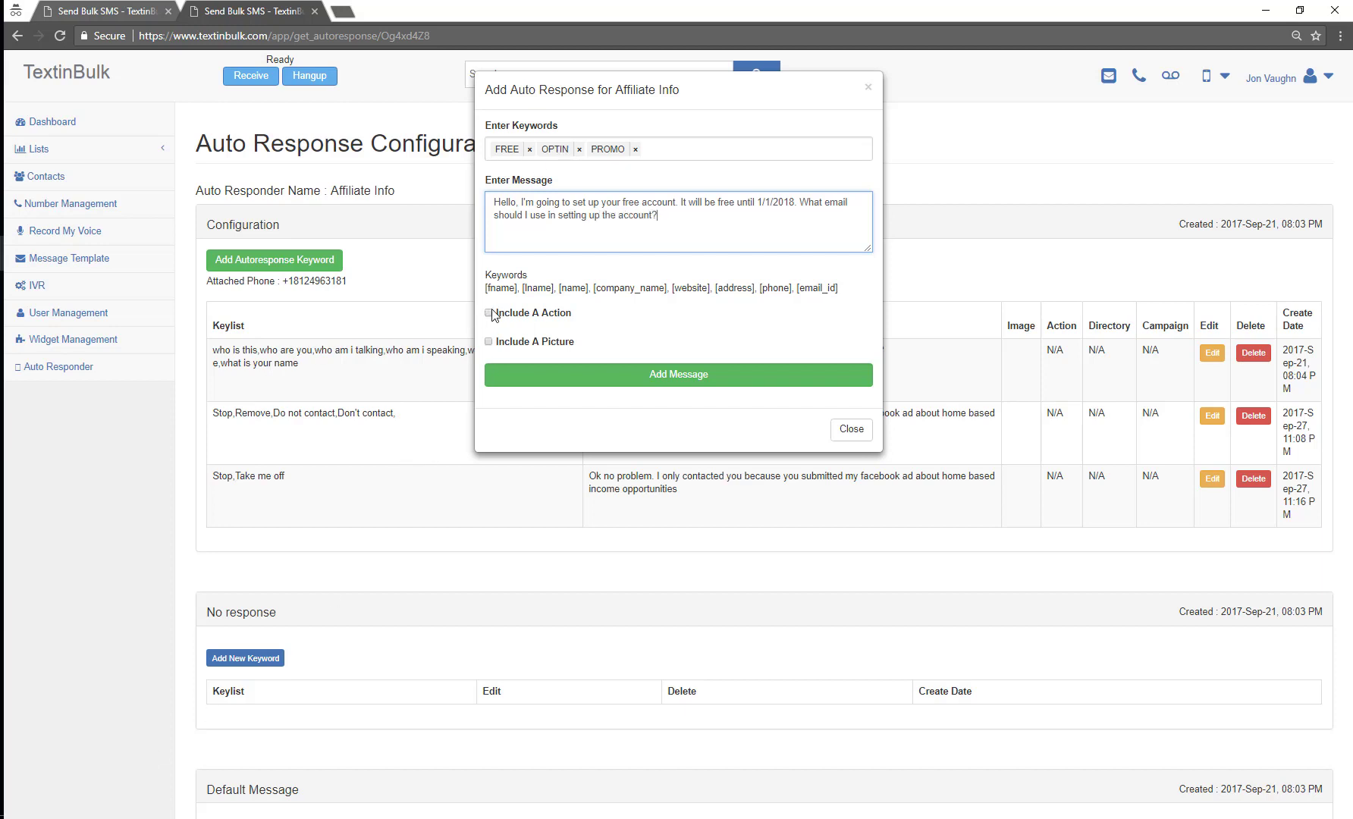
Step: Add a Copy action targeting the OPT-IN list and save the auto-response
click(489, 313)
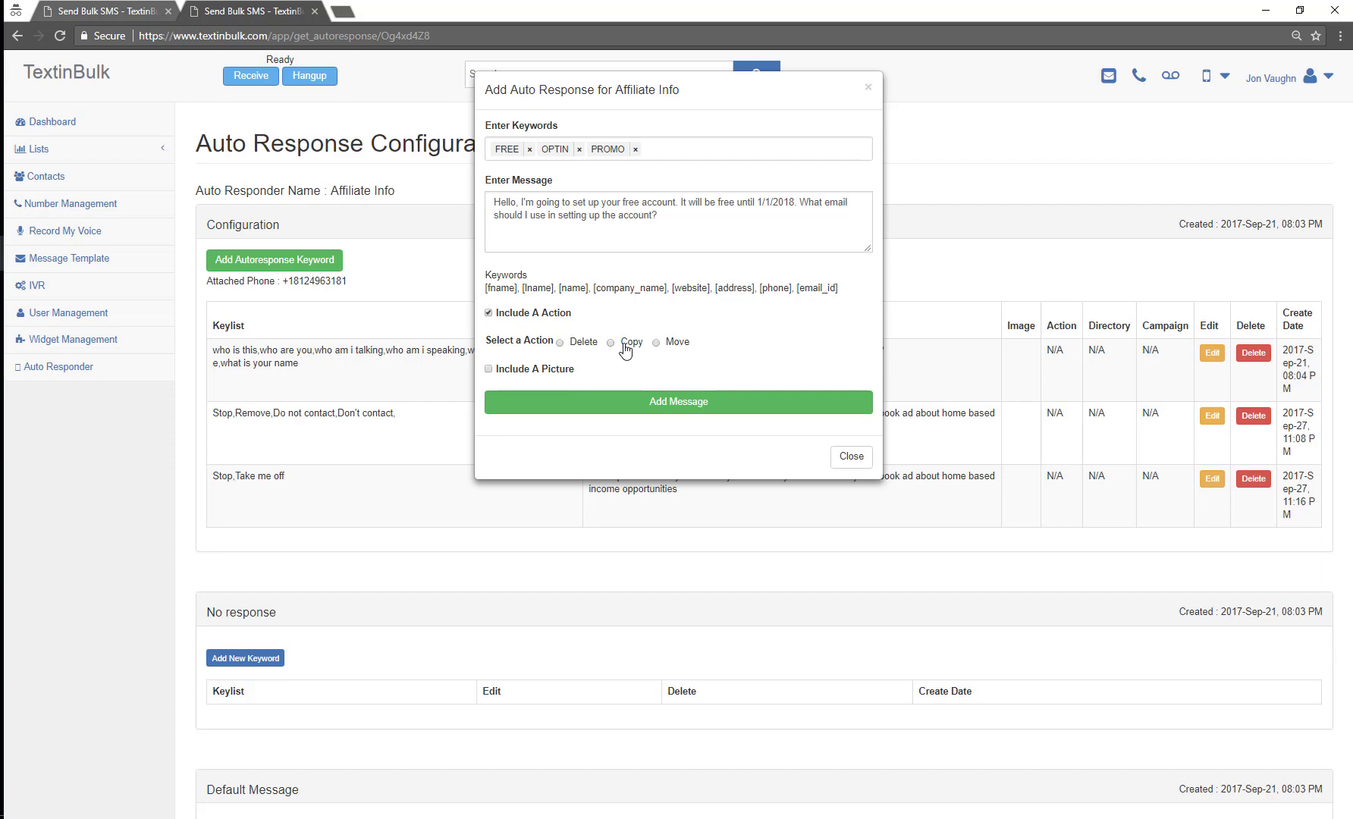
click(622, 344)
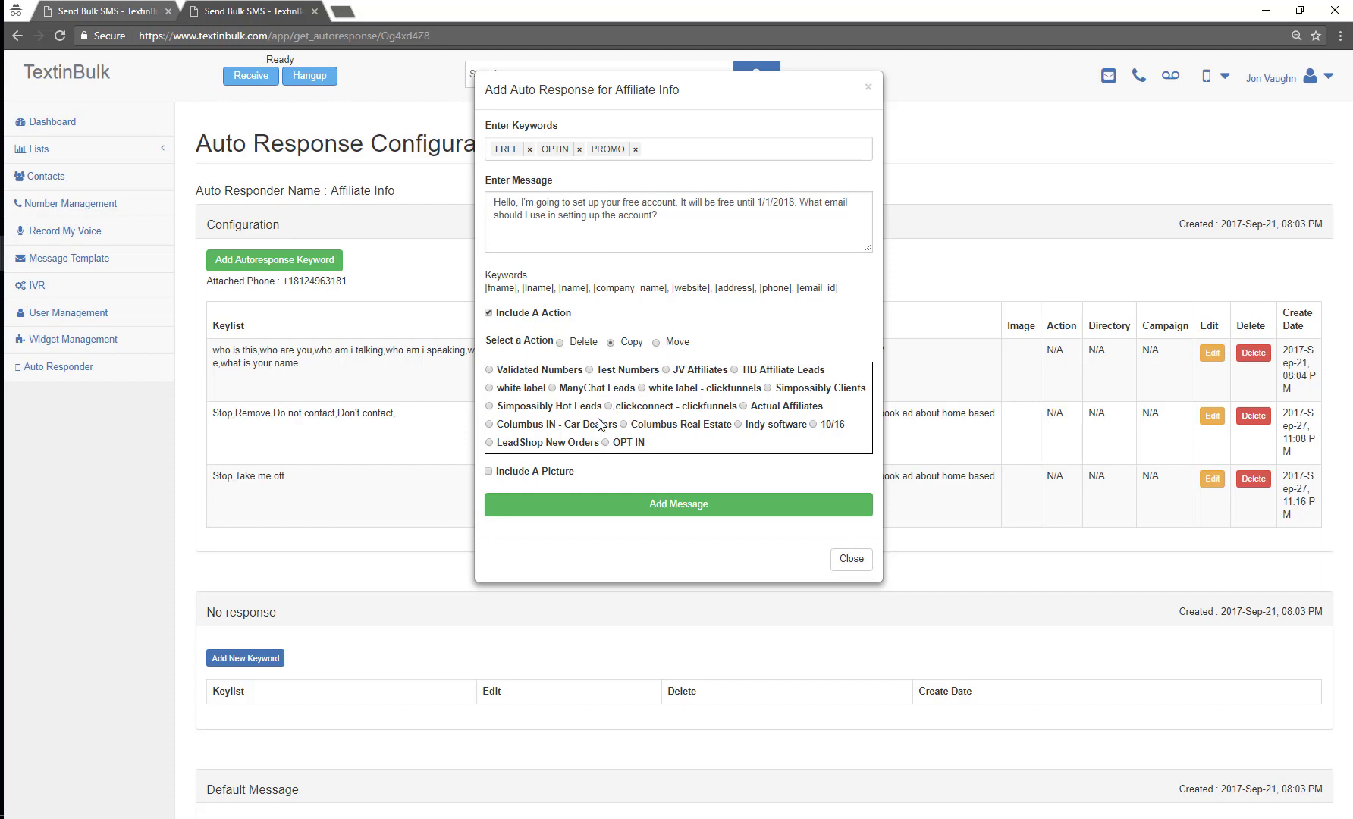
click(605, 442)
click(654, 508)
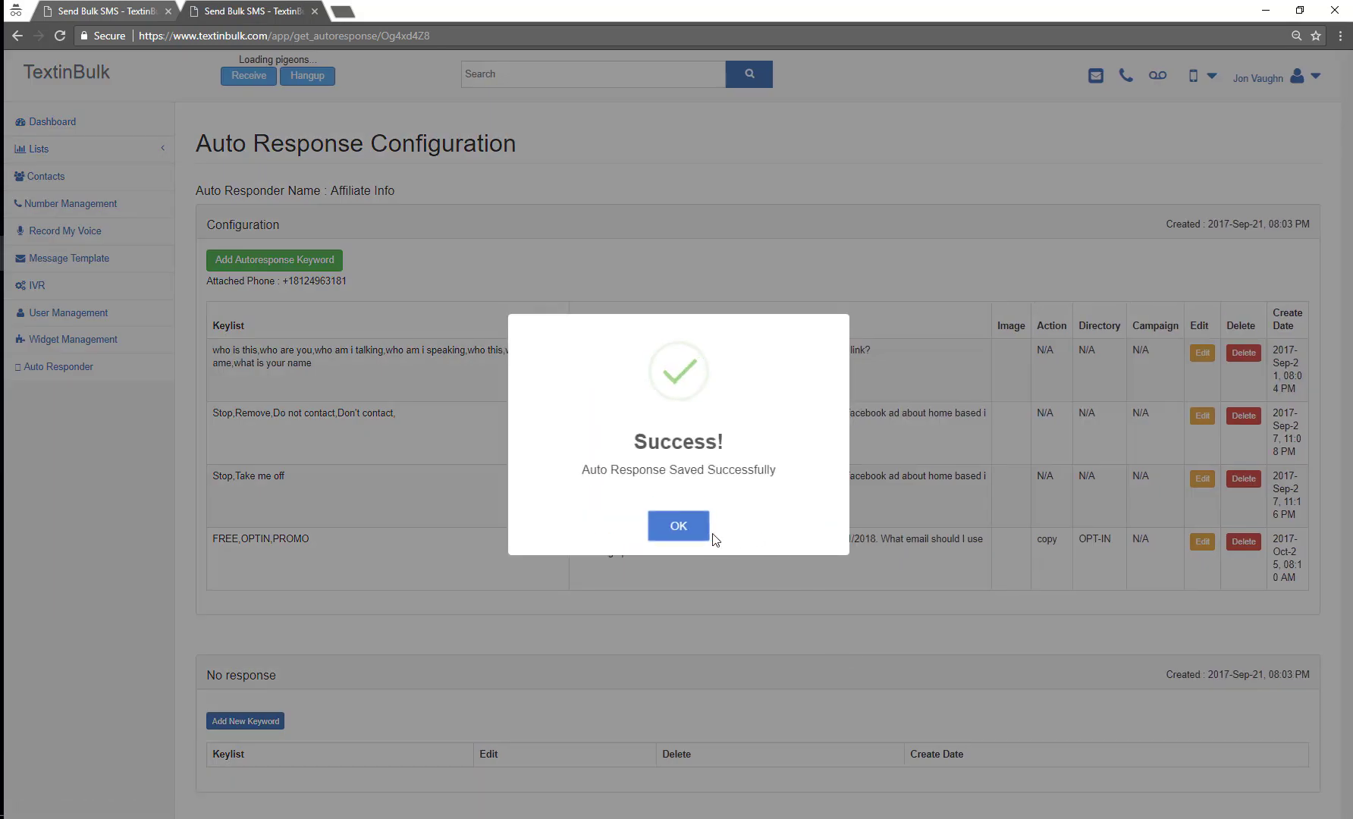
Step: Dismiss the saved message and highlight the new FREE,OPTIN,PROMO keywords and reply text
click(709, 535)
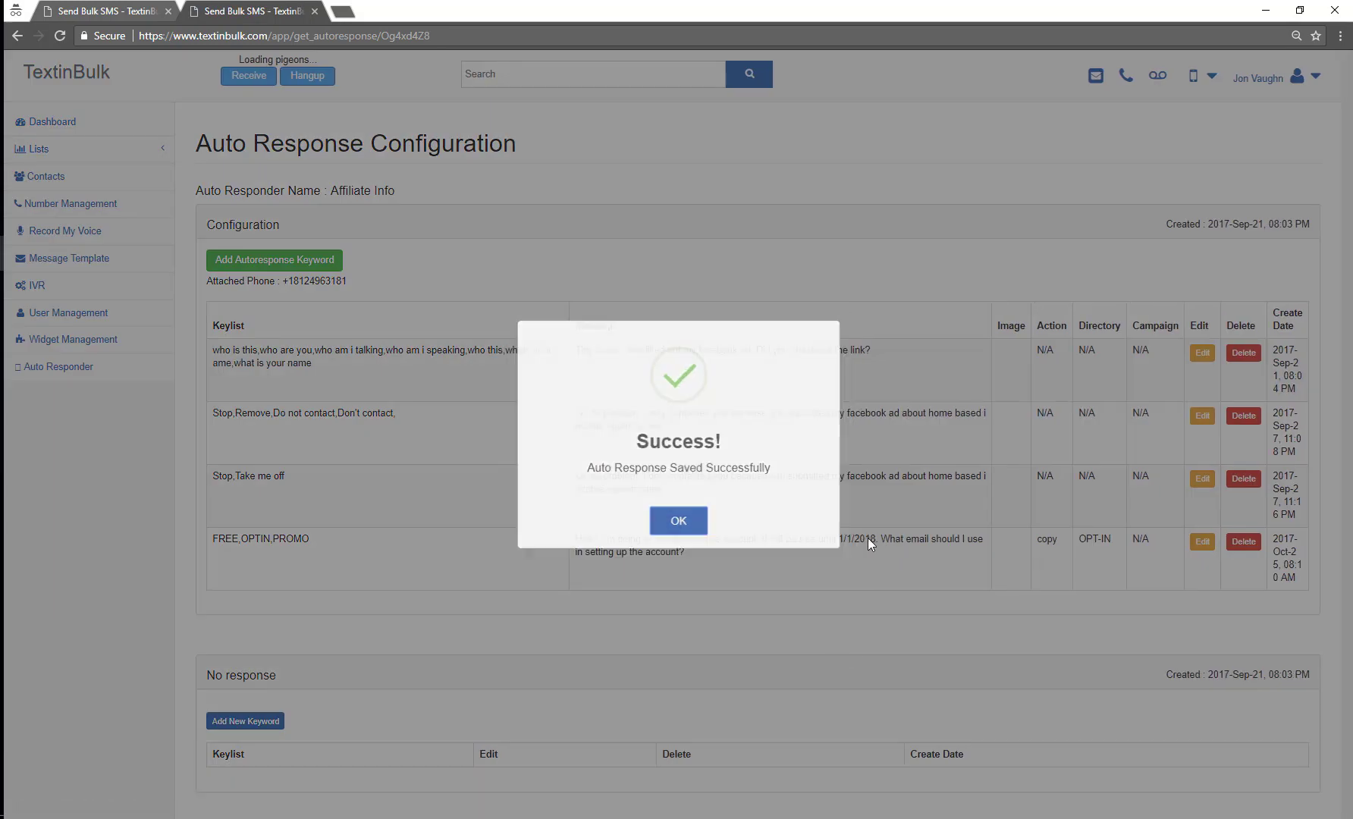
drag(312, 540, 226, 542)
click(339, 564)
drag(686, 554, 568, 539)
click(717, 579)
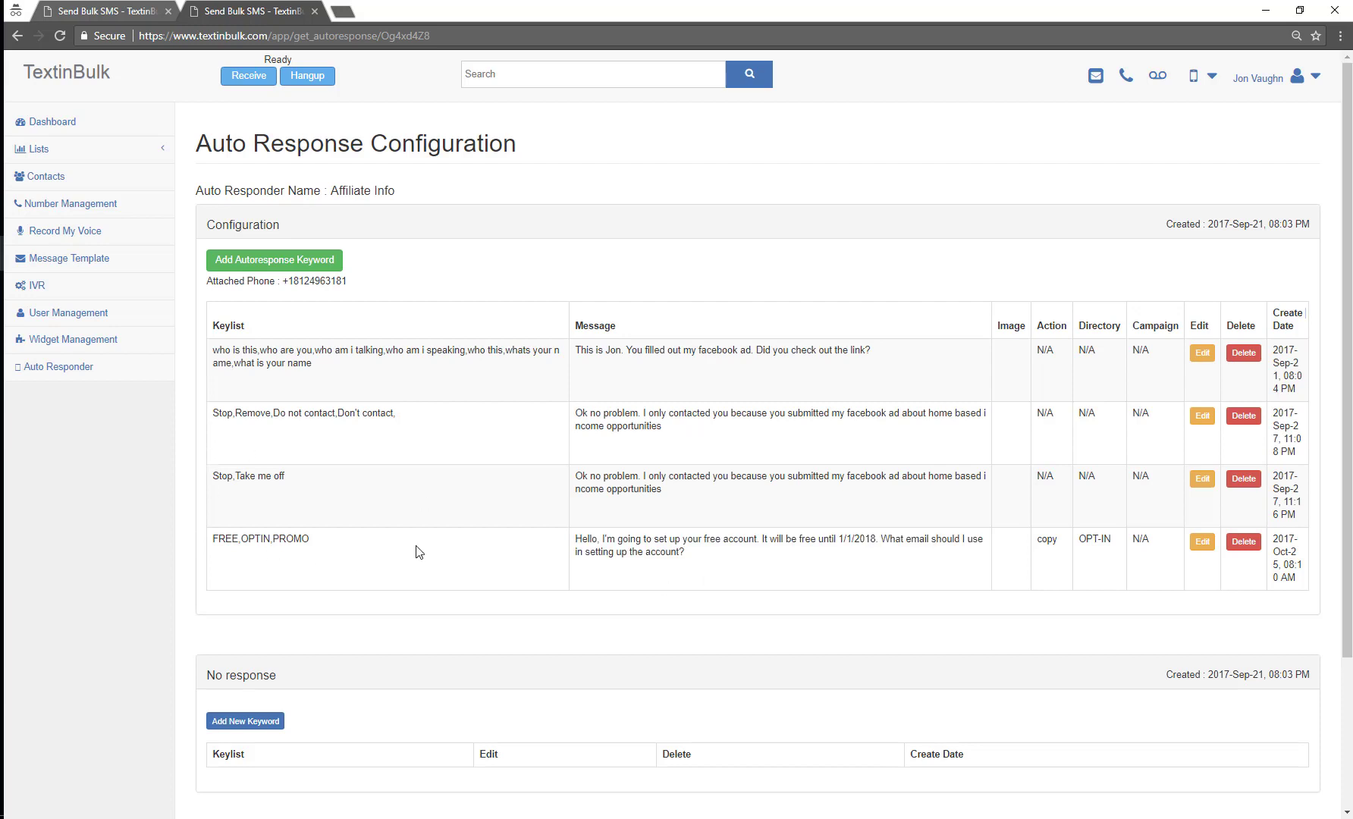
drag(688, 556, 570, 540)
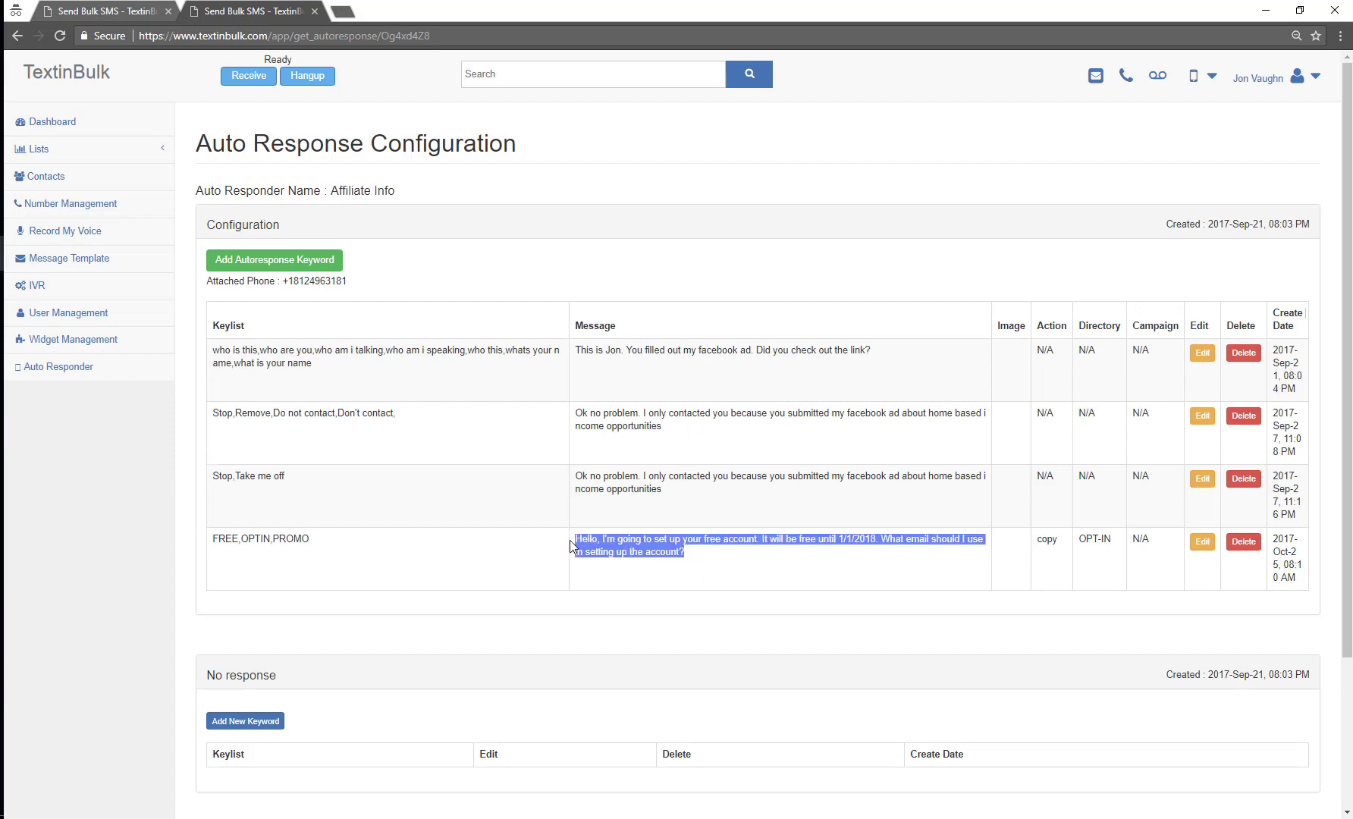
click(702, 545)
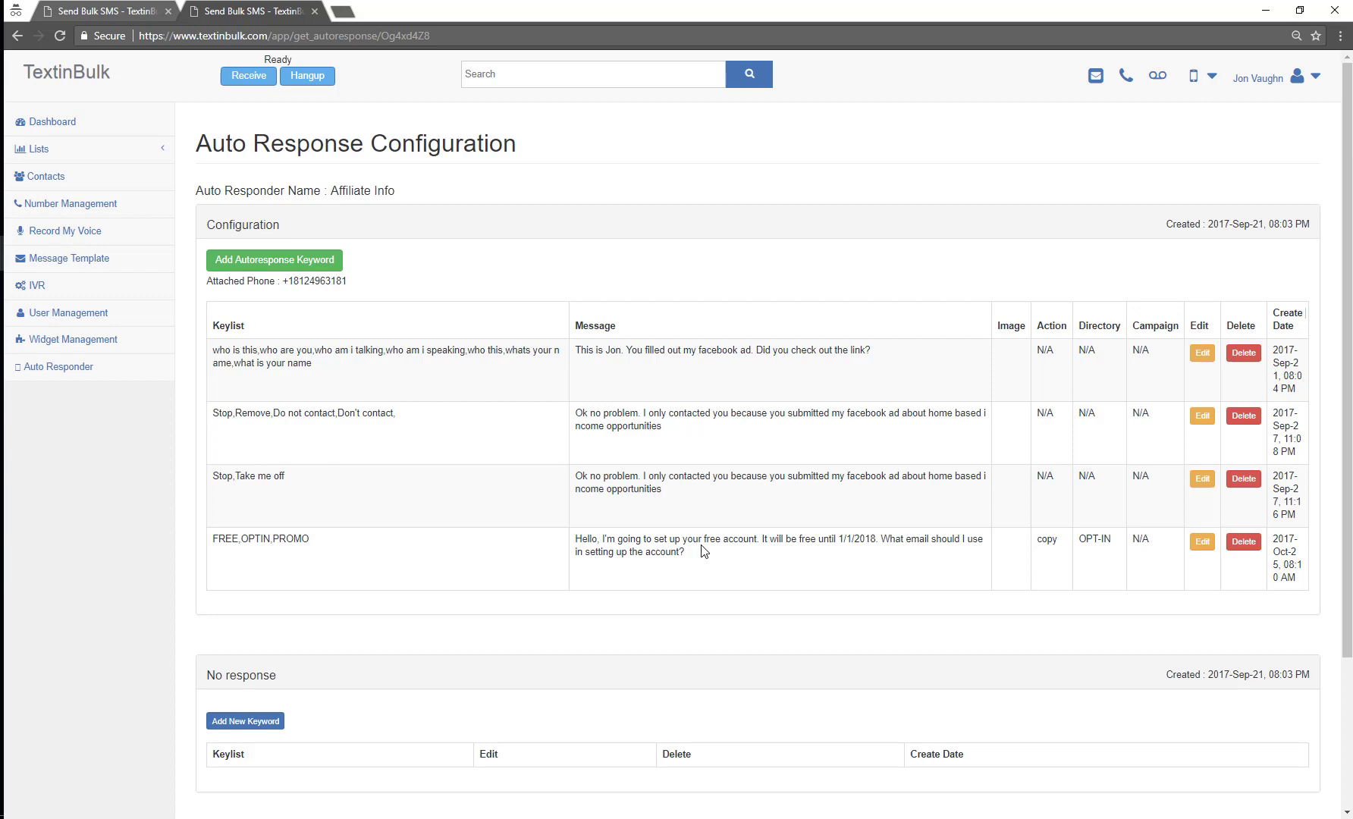
Step: Highlight the 1/1/2018 date and the reply text, then select the attached phone number
drag(836, 538, 877, 540)
click(821, 566)
drag(737, 564, 436, 534)
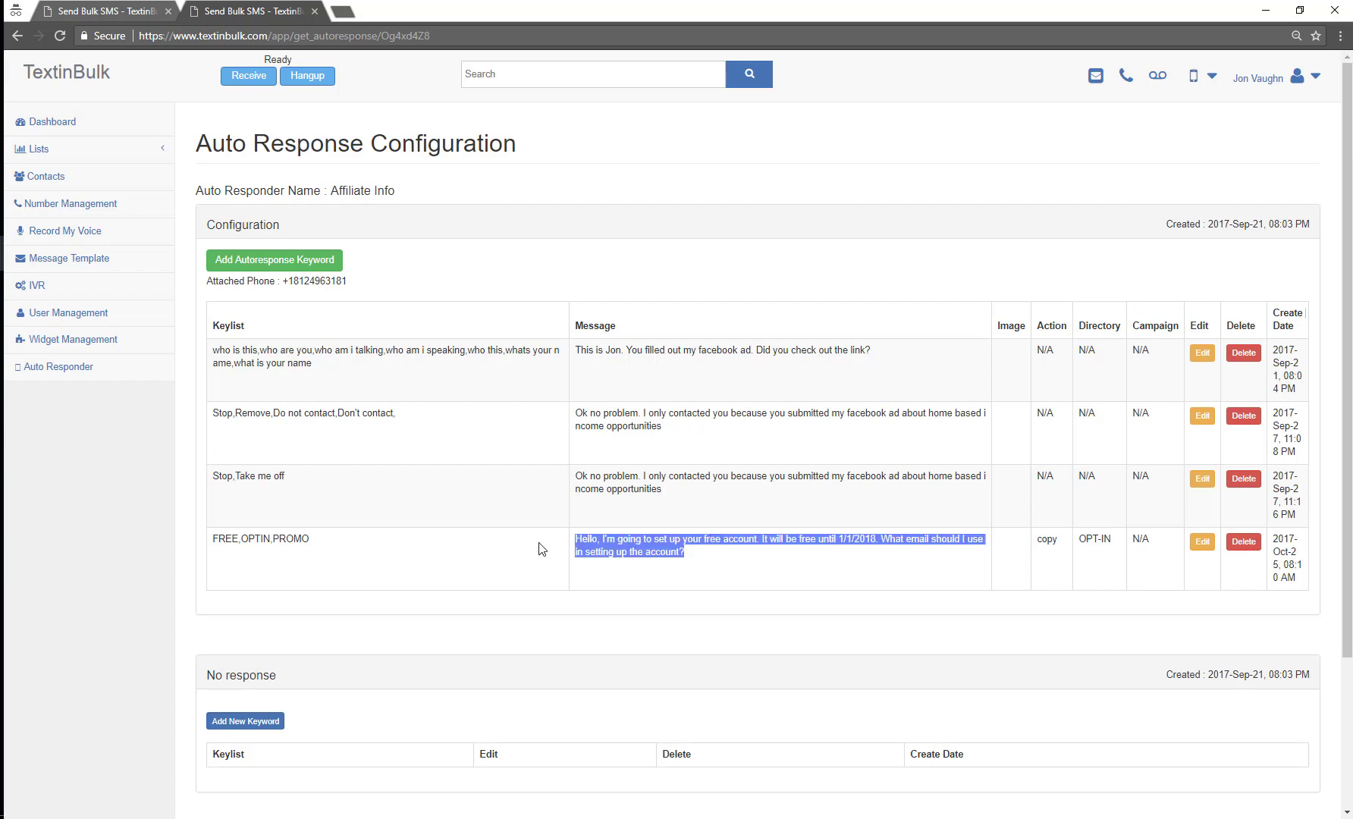
click(626, 565)
drag(711, 555, 596, 539)
drag(351, 280, 292, 281)
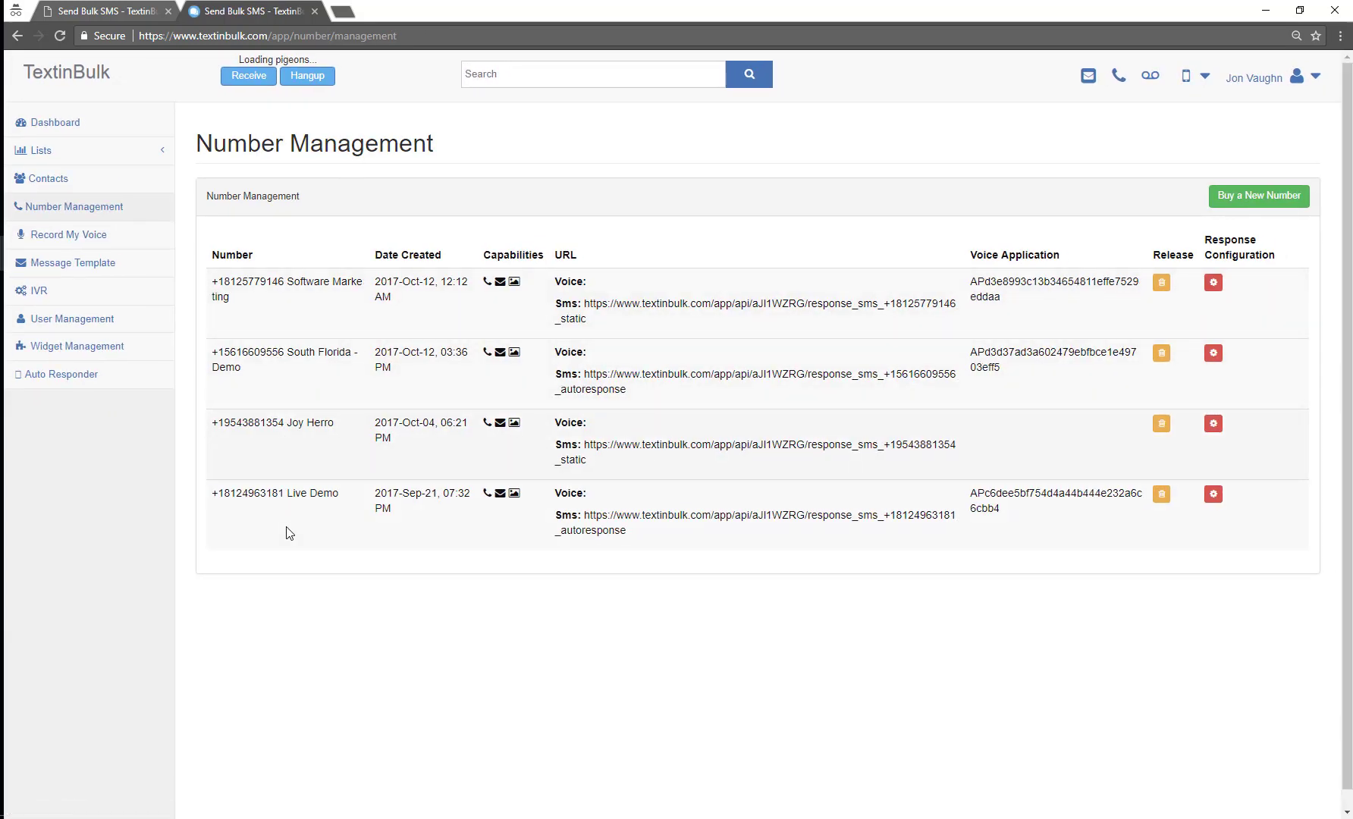
Step: Open the Live Demo number's response settings, then view the empty OPT-IN list
drag(281, 495, 211, 494)
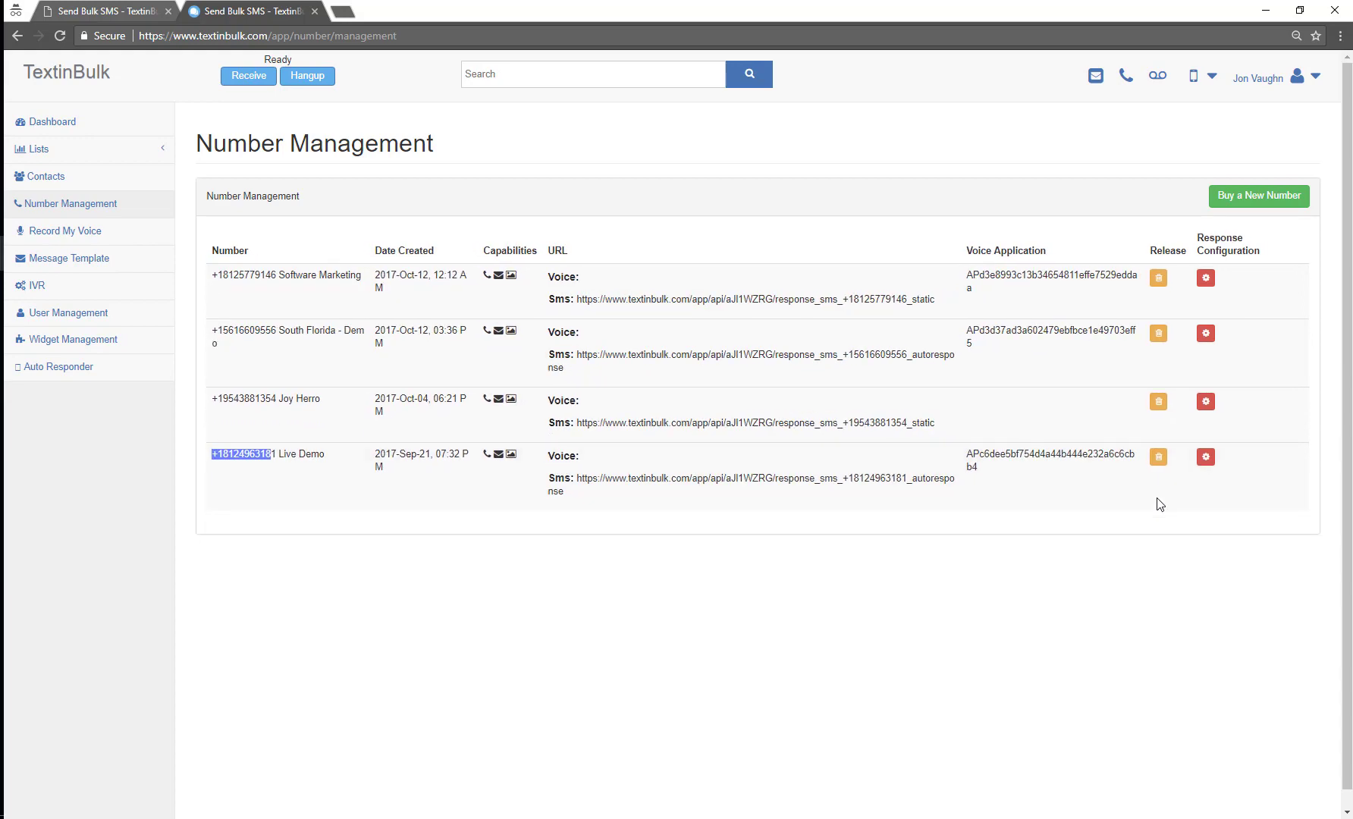
click(1205, 444)
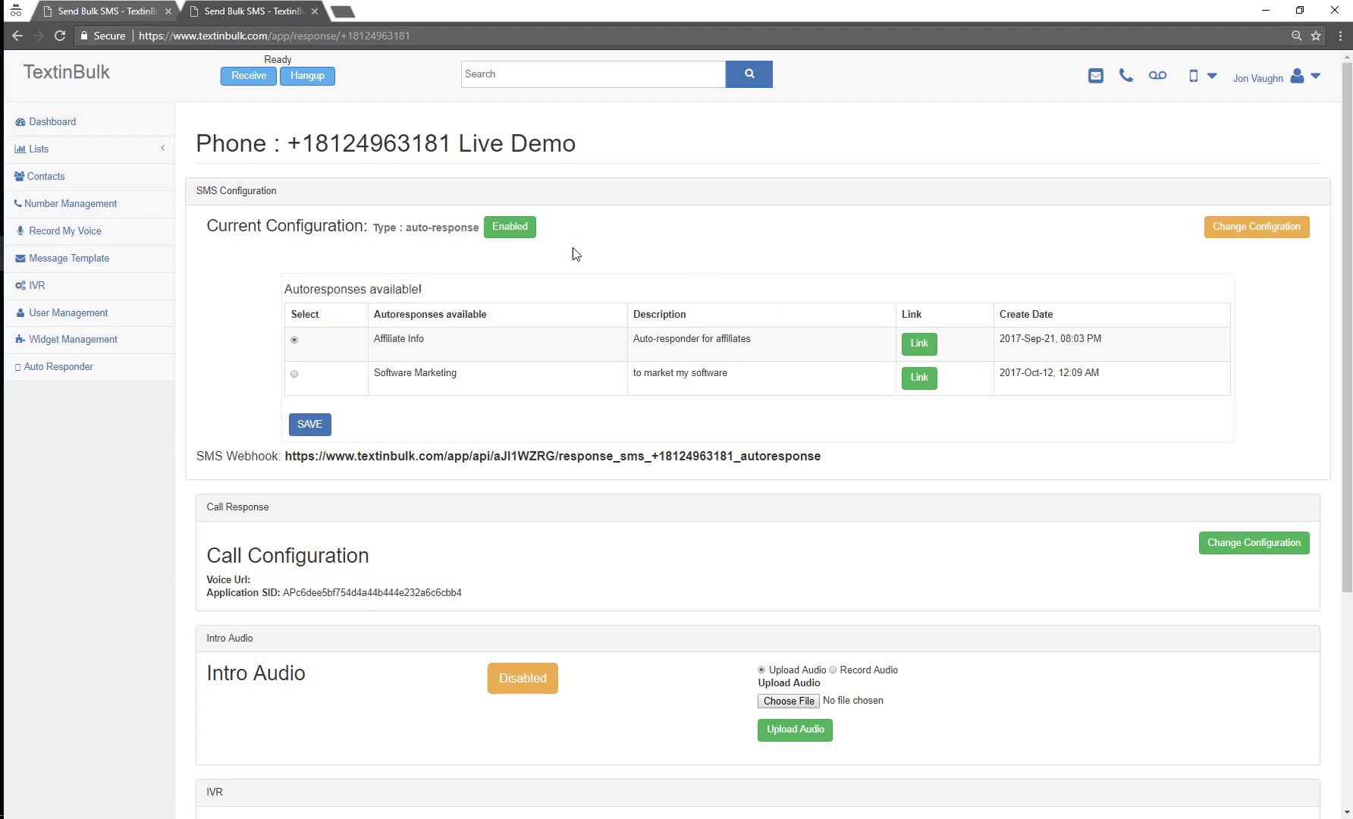
click(42, 152)
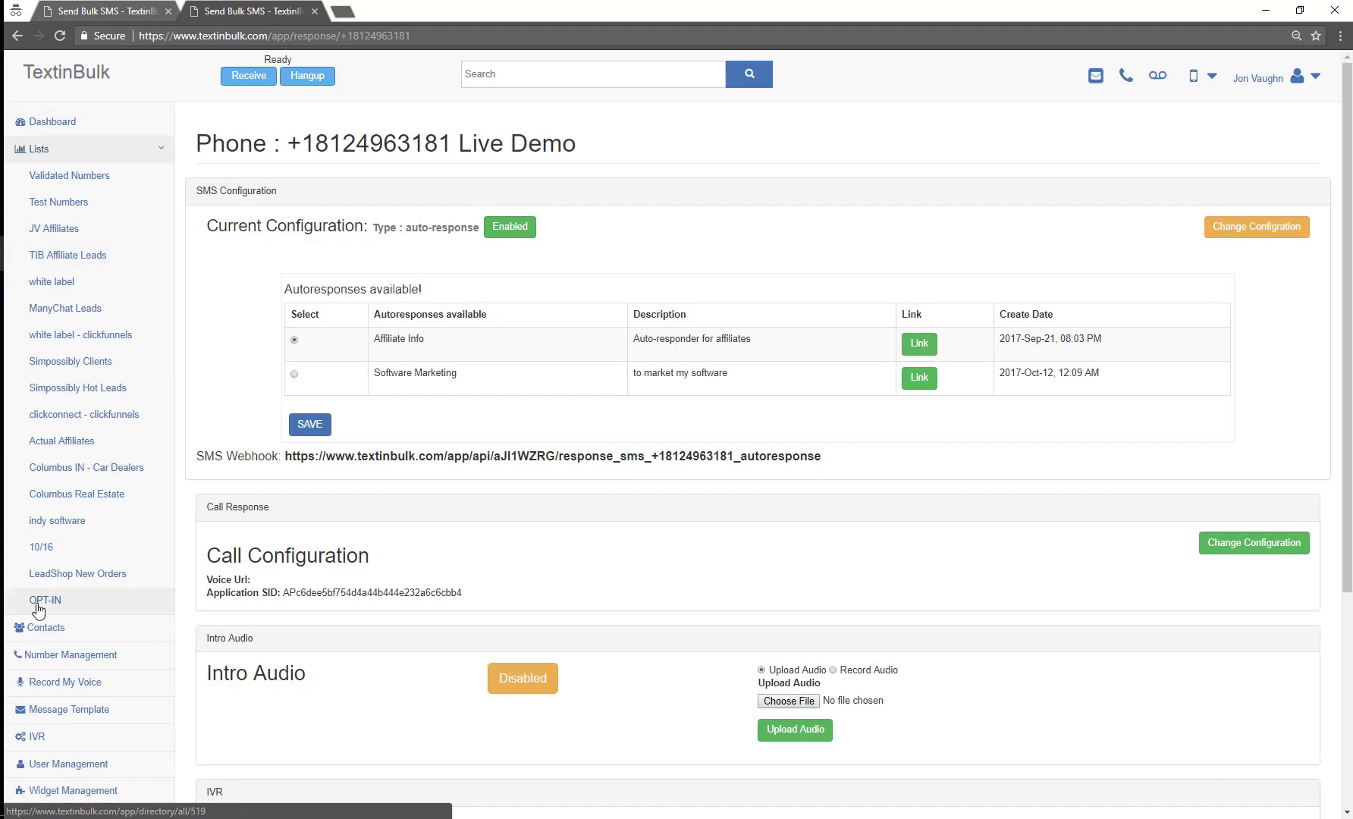
click(38, 600)
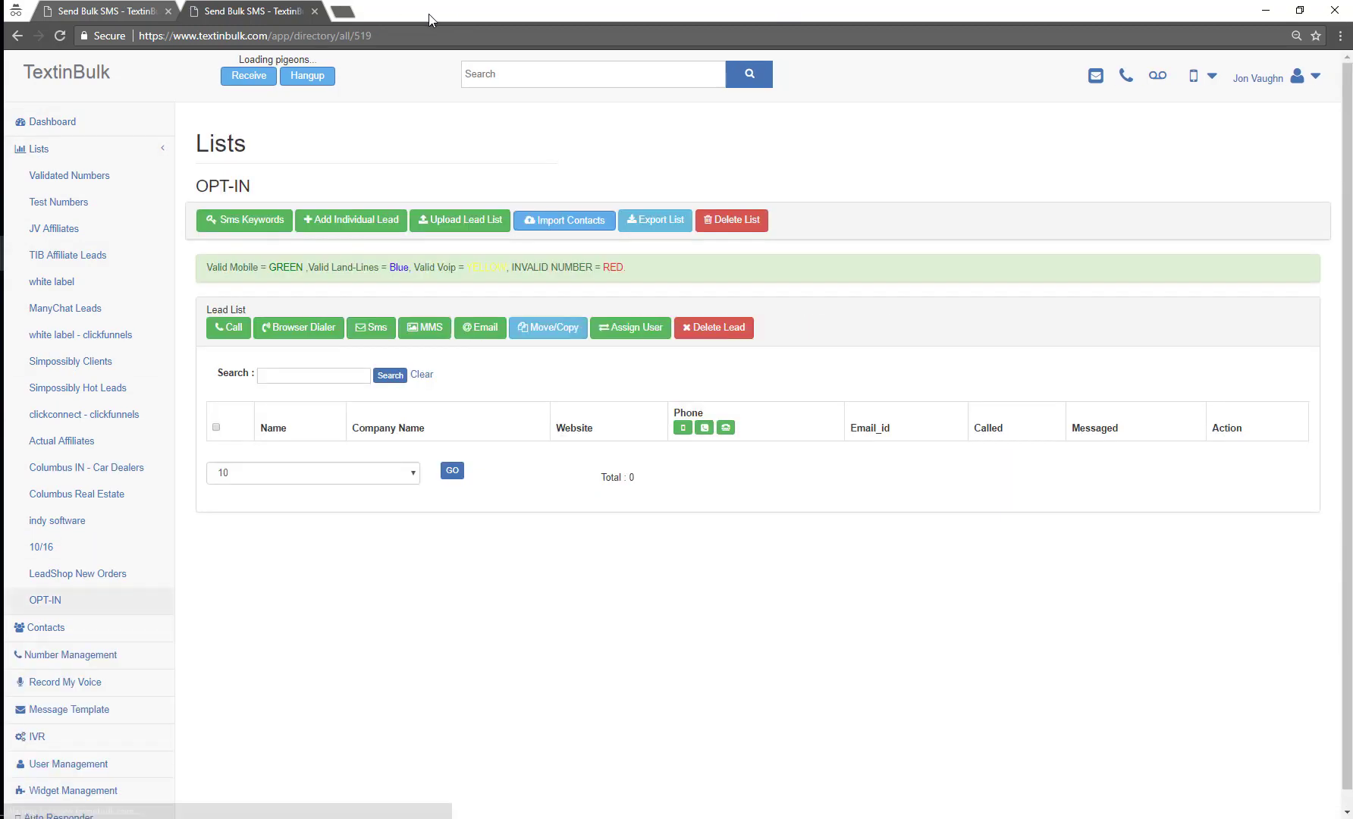
drag(417, 11, 713, 228)
Step: In Facebook, try the page post composer, then go to the personal profile timeline
key(alt+Tab)
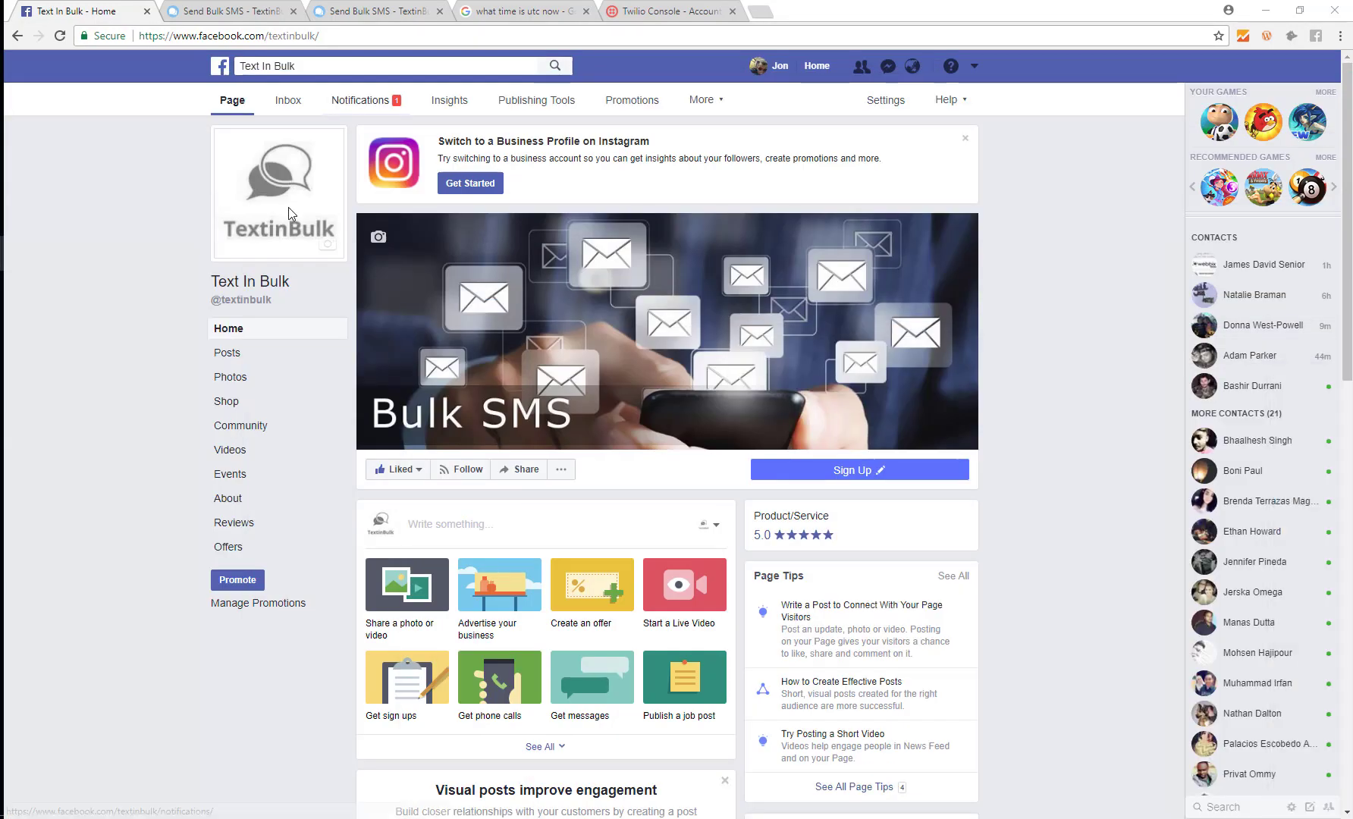
scroll(99, 308, down, 3)
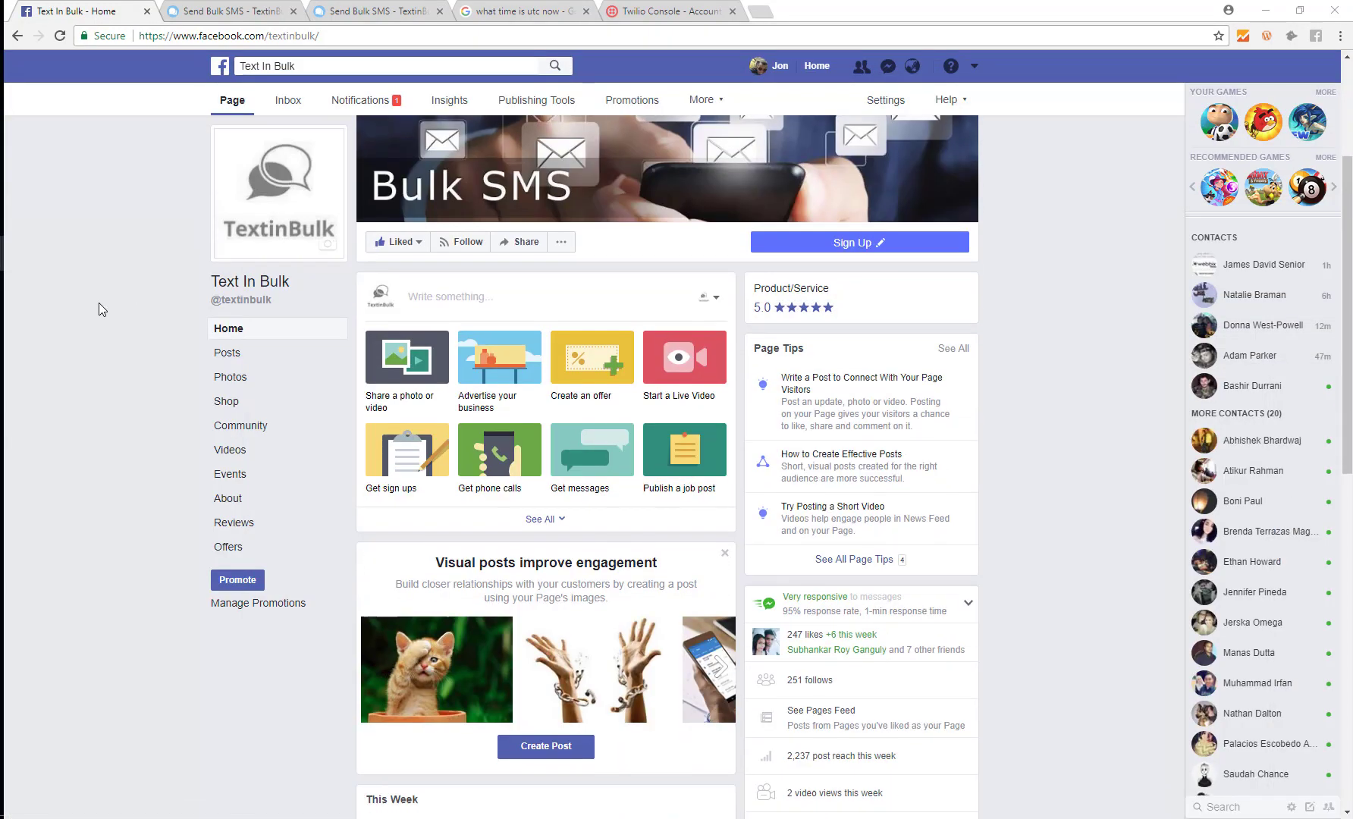
click(455, 299)
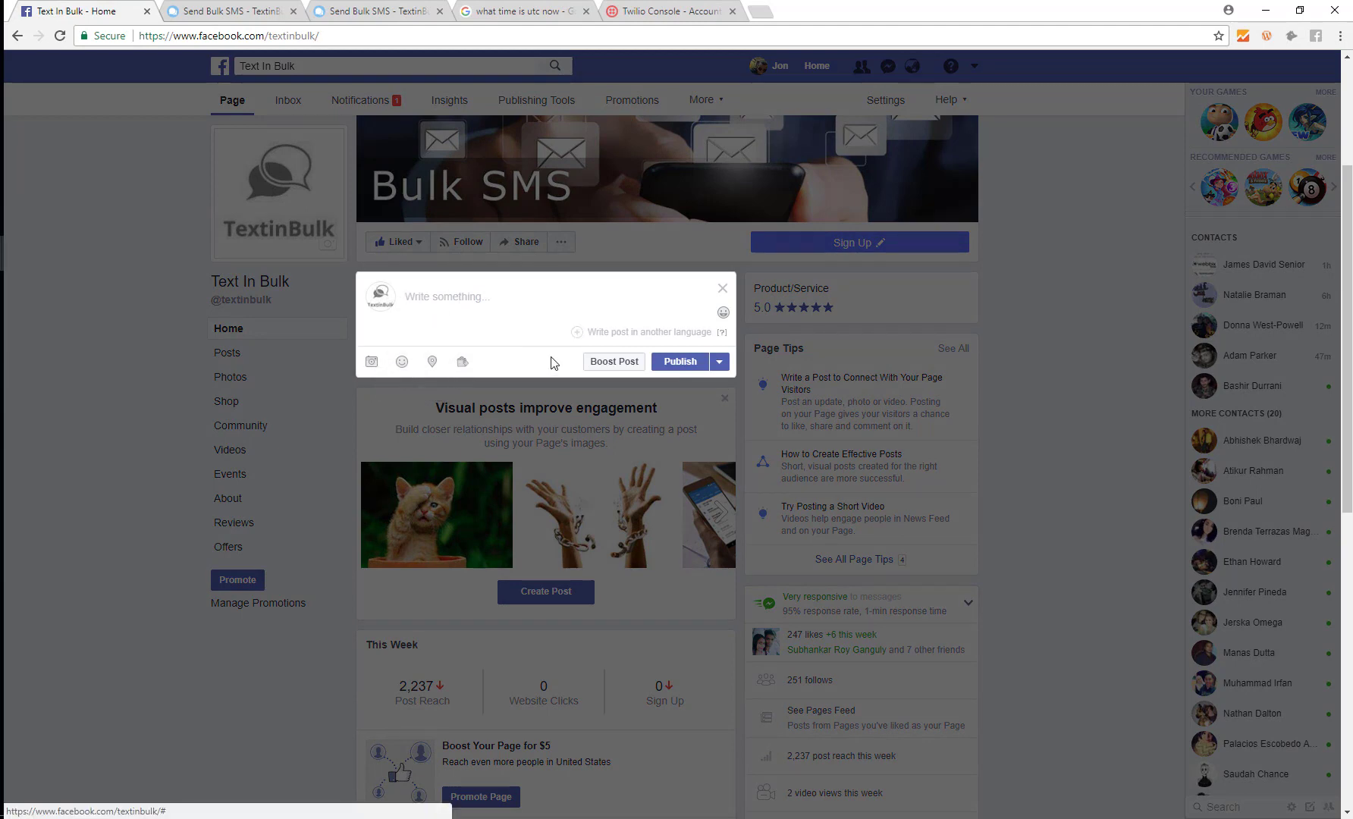
click(721, 311)
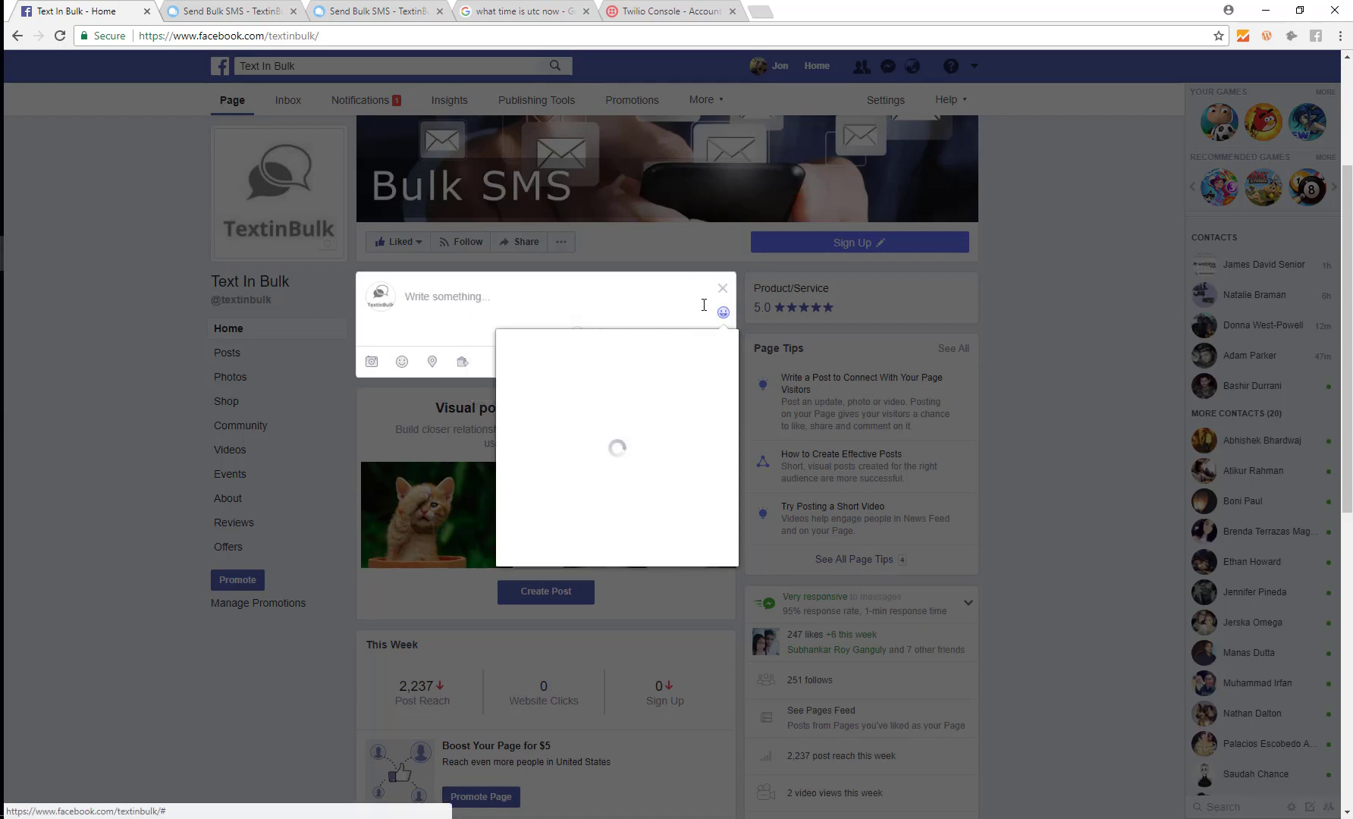
click(721, 282)
click(721, 288)
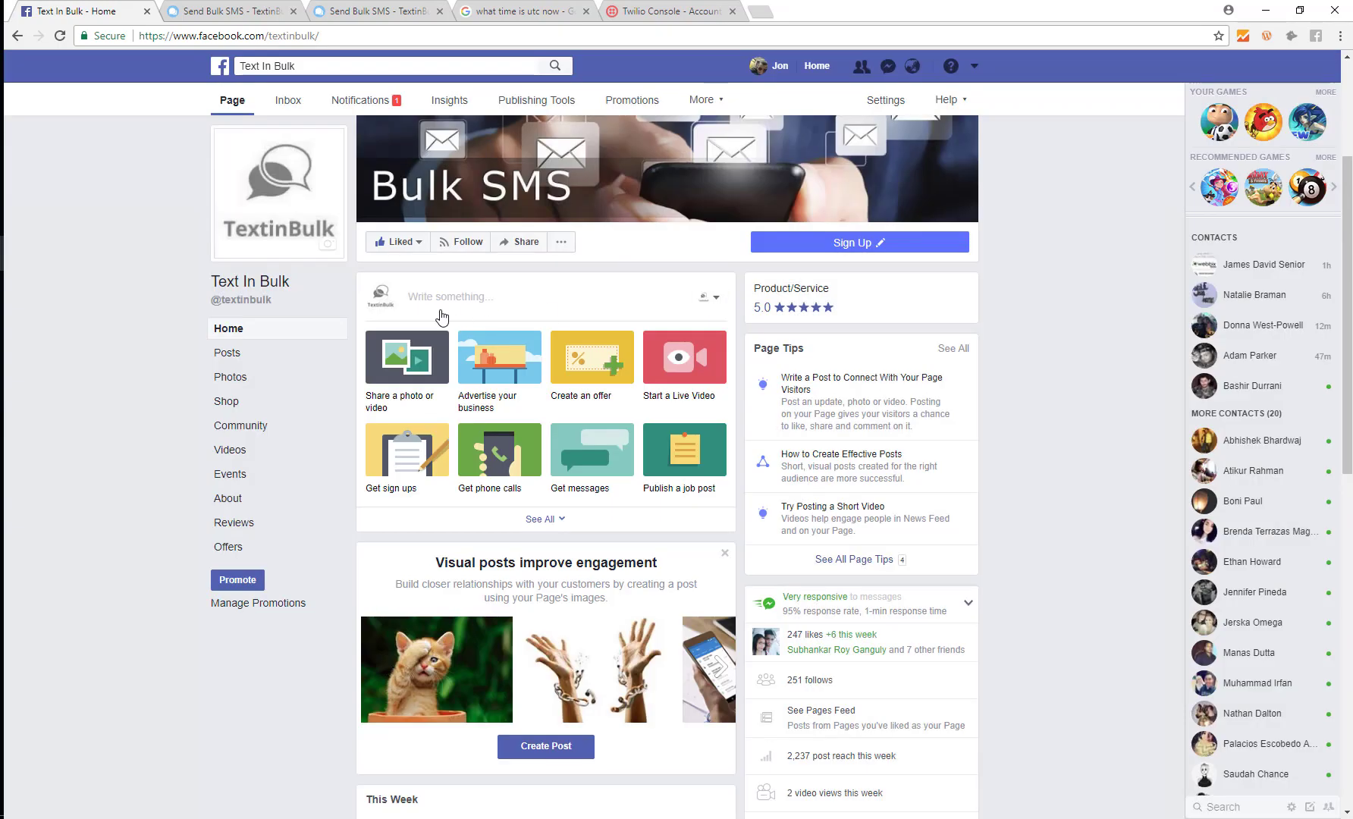
click(447, 299)
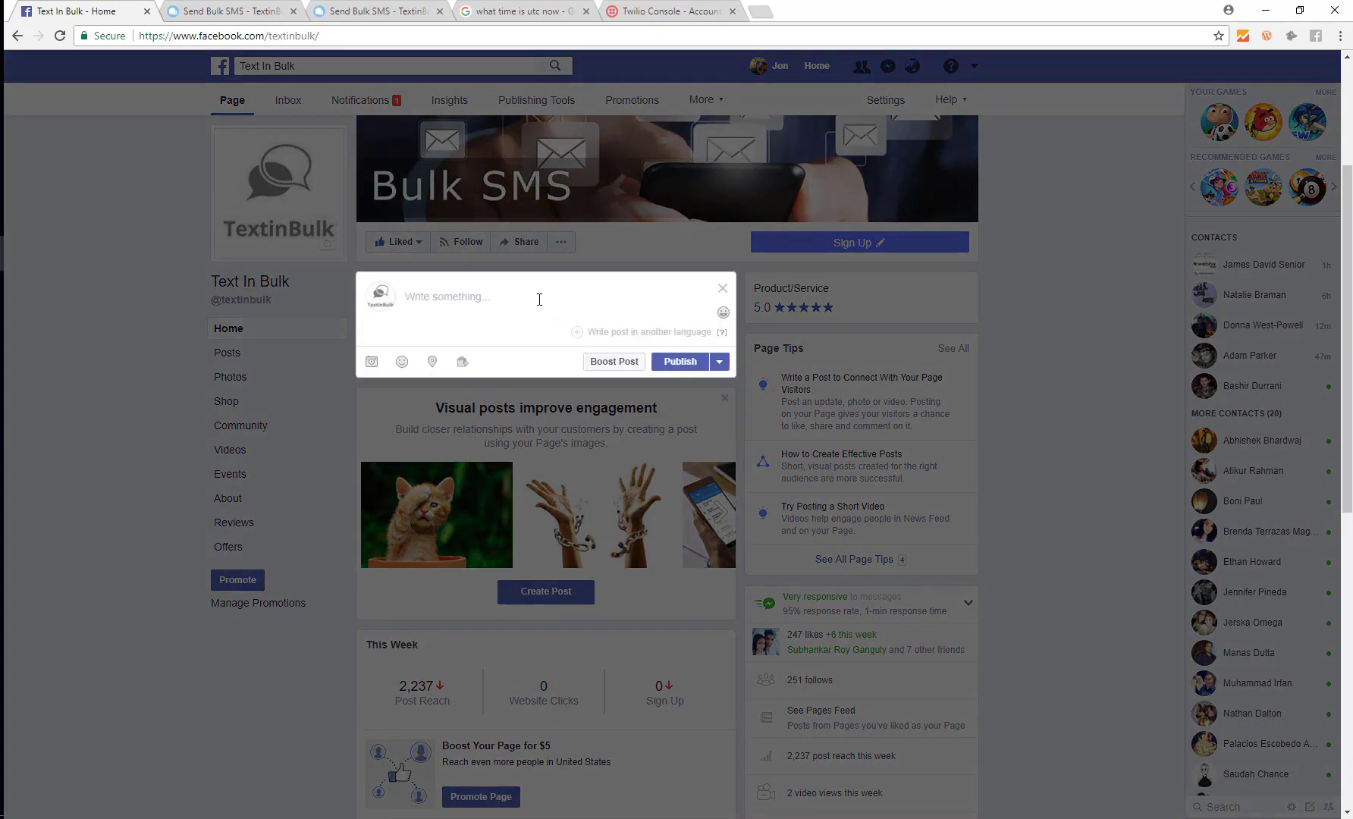
click(372, 362)
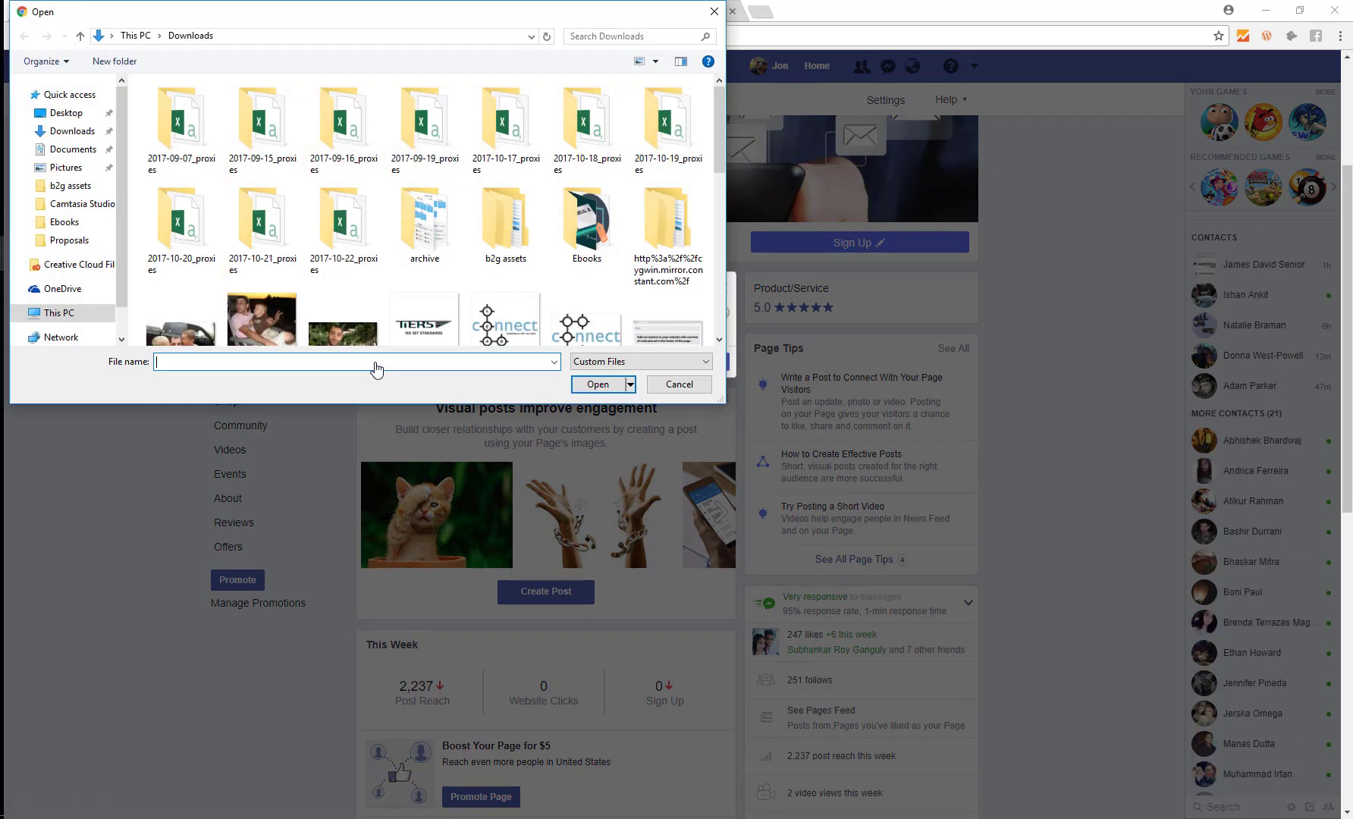
click(674, 384)
scroll(194, 347, down, 3)
click(115, 332)
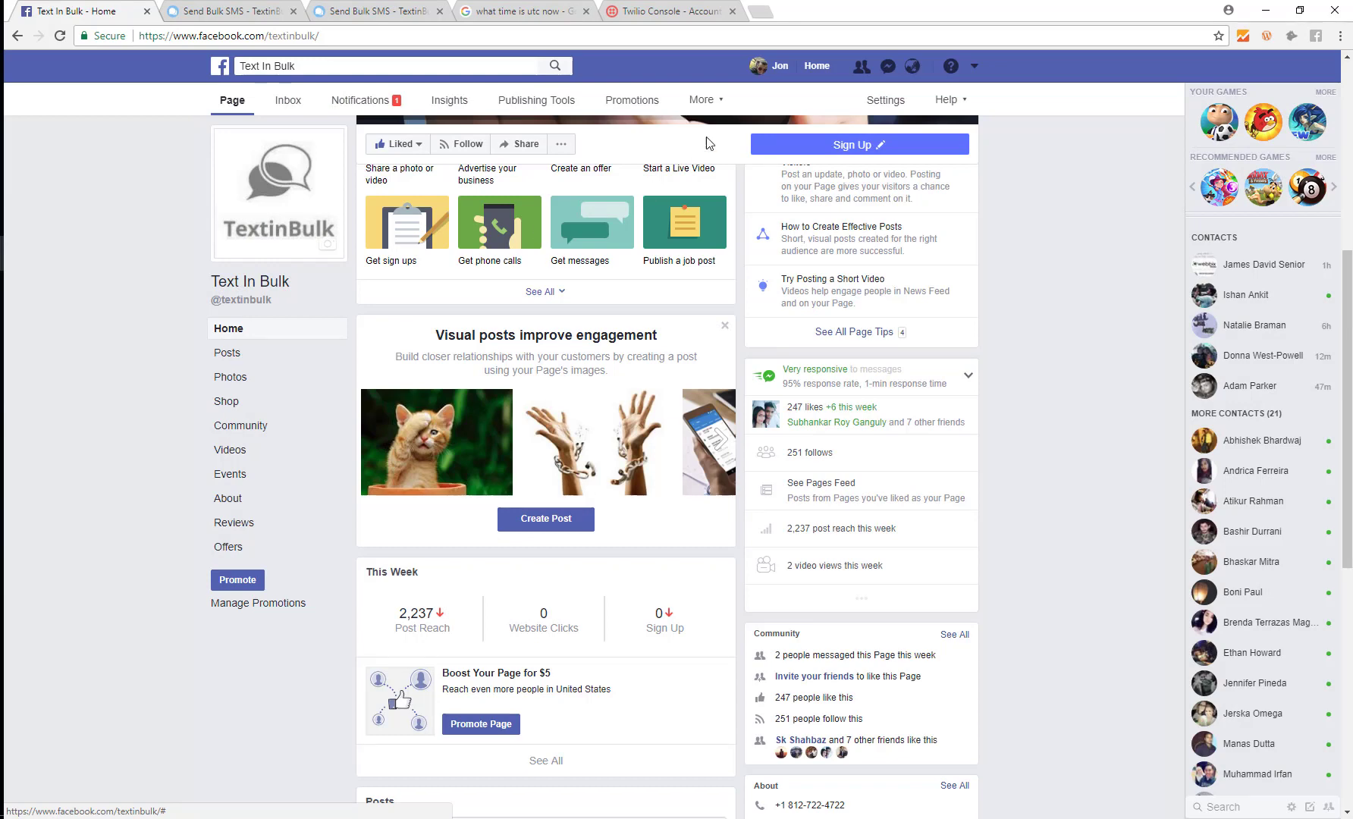
click(773, 67)
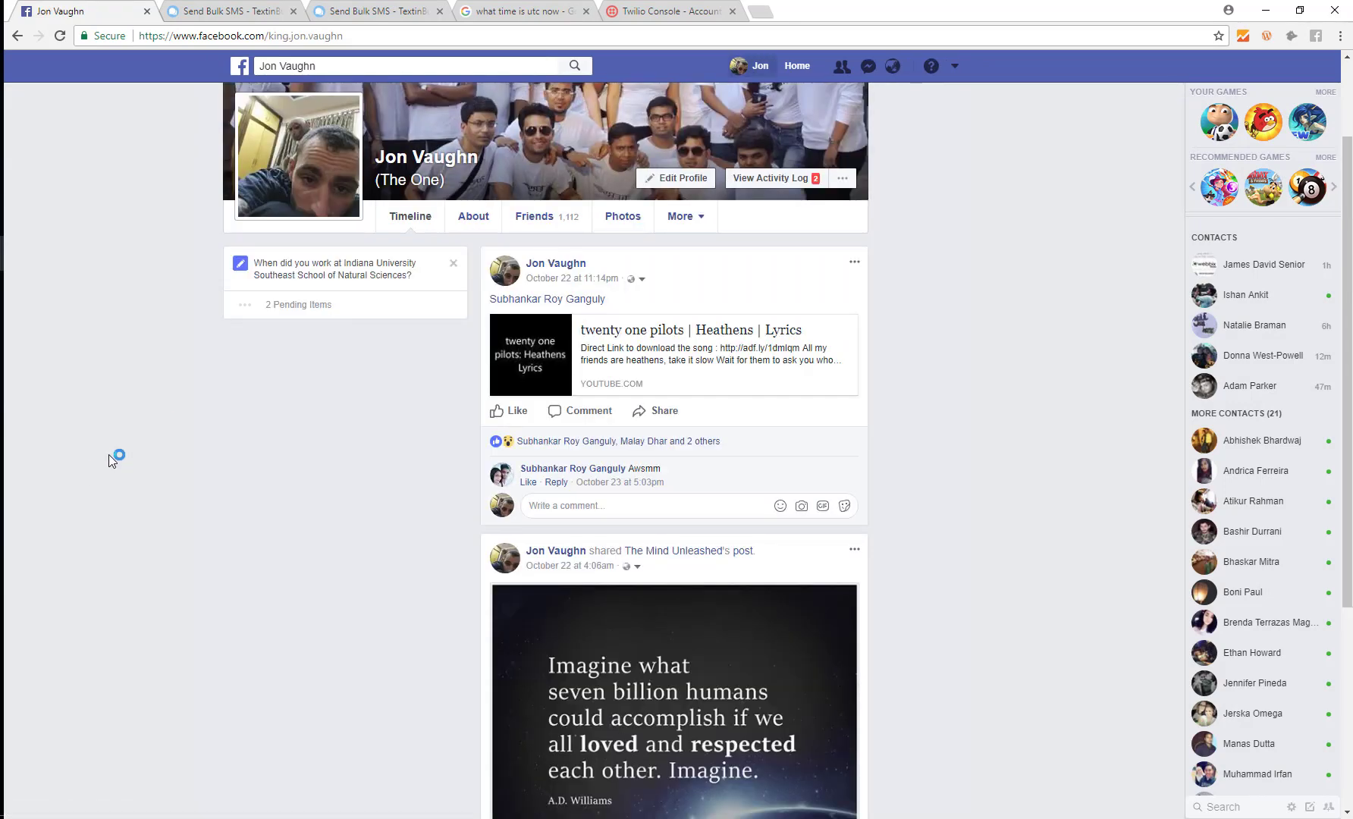
Step: Start a teal-green gradient post reading 'TEXT "FREE" TO' followed by a pasted number
click(573, 304)
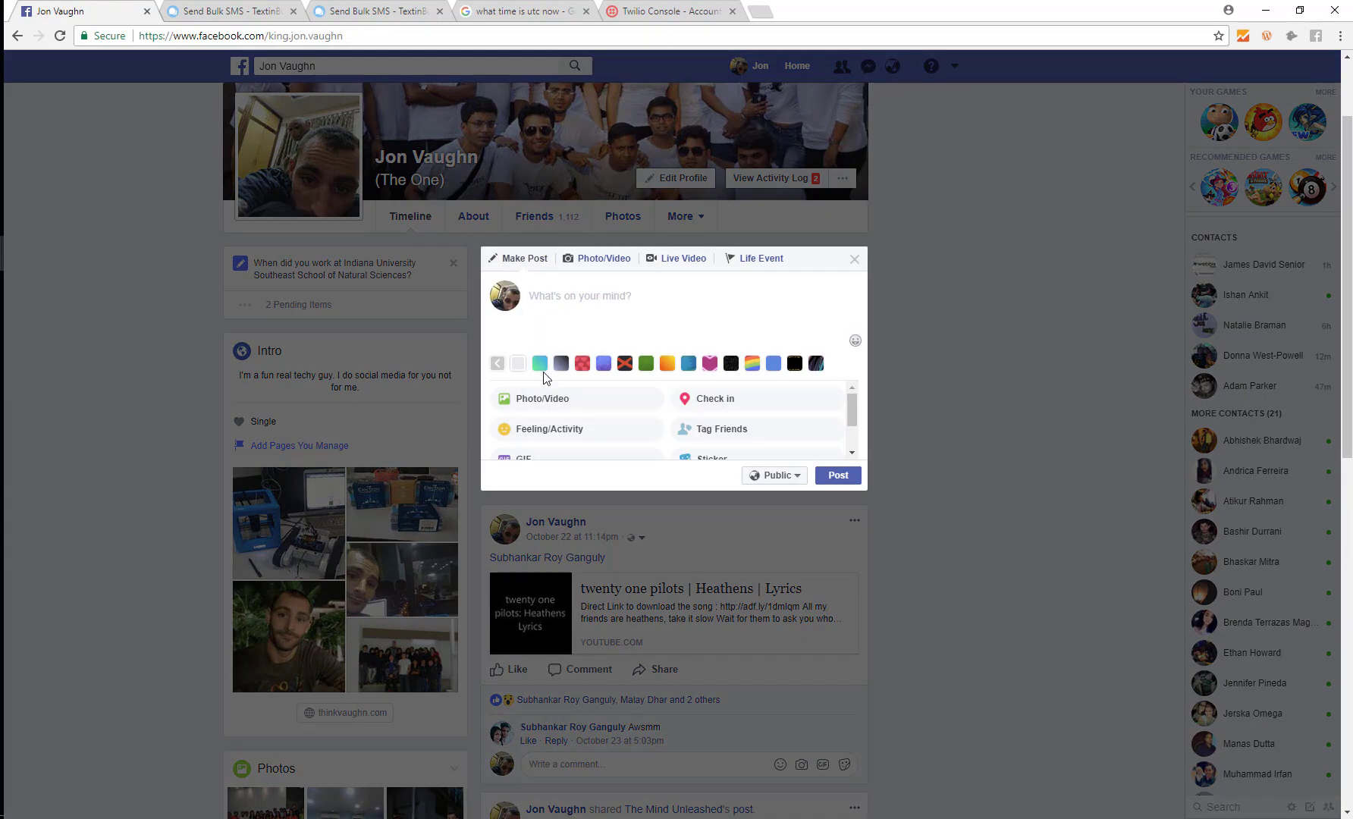
click(540, 364)
text(te)
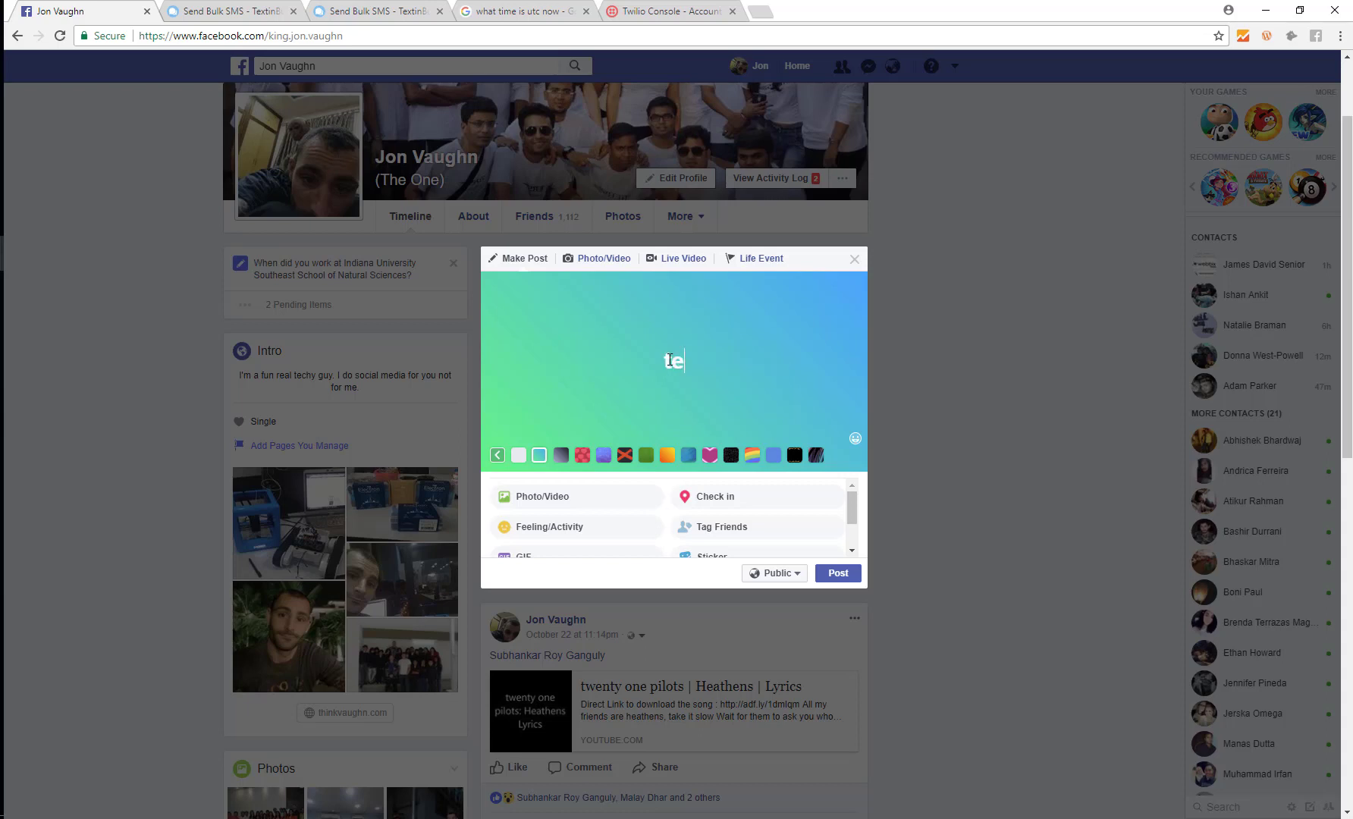
key(ctrl+a)
key(BackSpace)
text(TEXT "FREE")
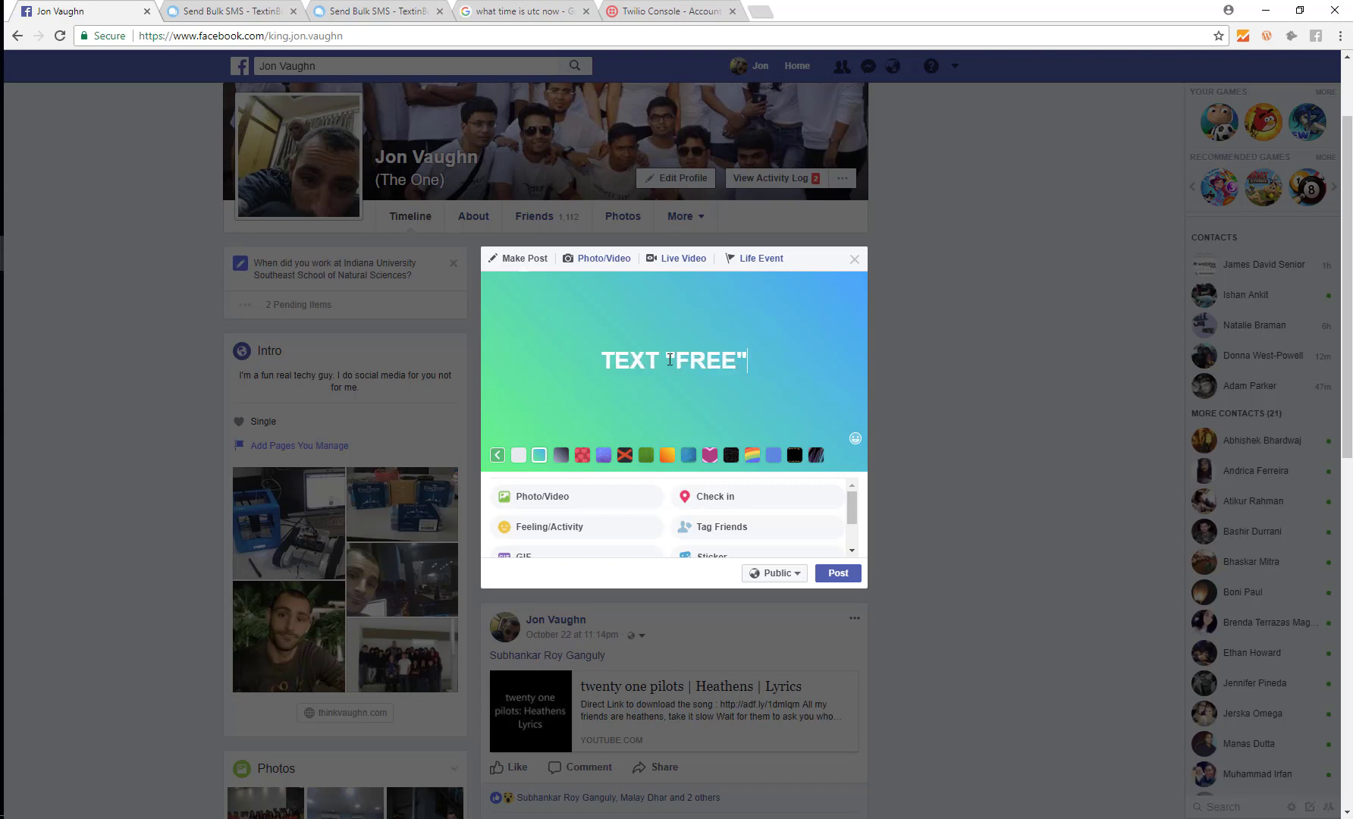
text( TO)
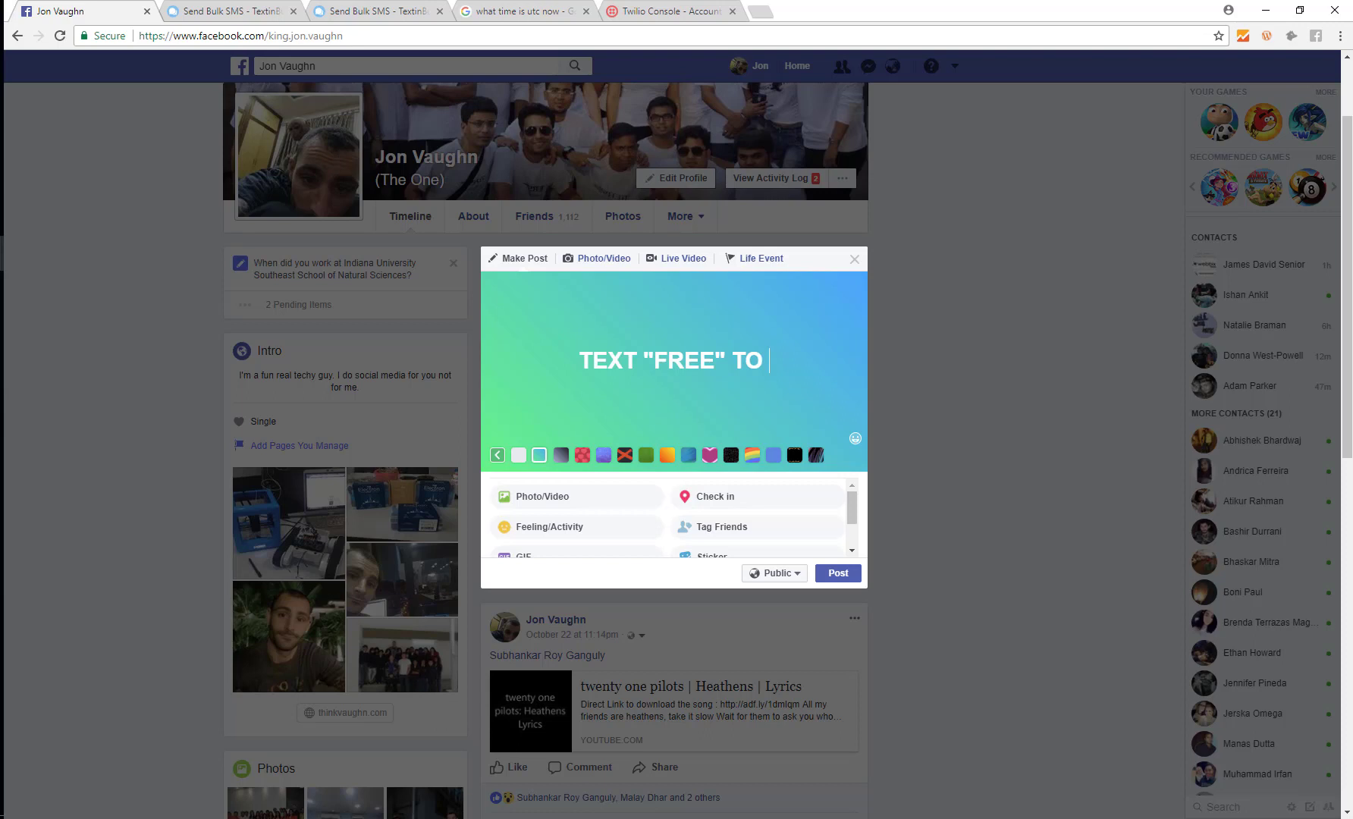
key(ctrl+v)
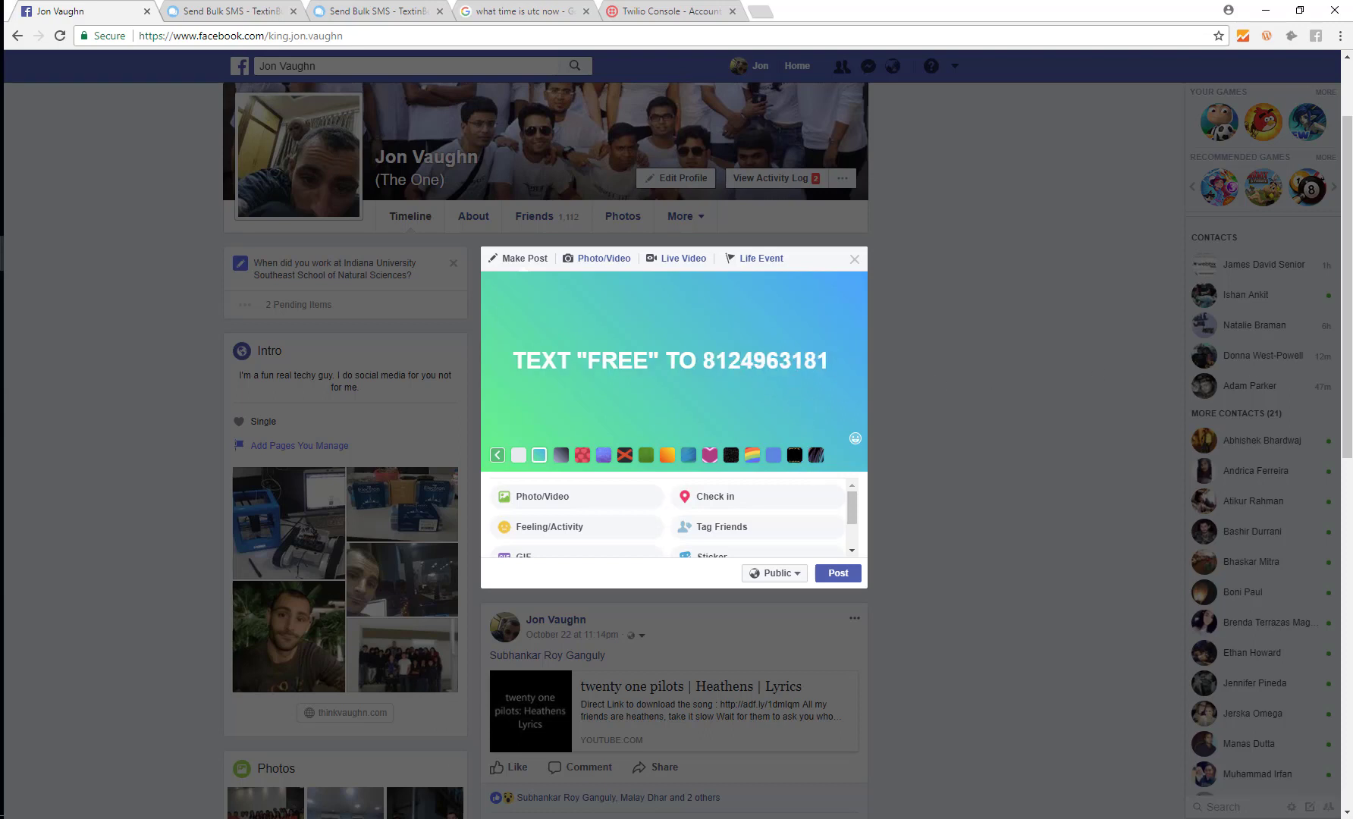
Step: Swap in the copied Live Demo number and add 'TO GET FREE ACCESS TO OUR SOFTWARE UNTIL 1/1/18'
key(alt+Tab)
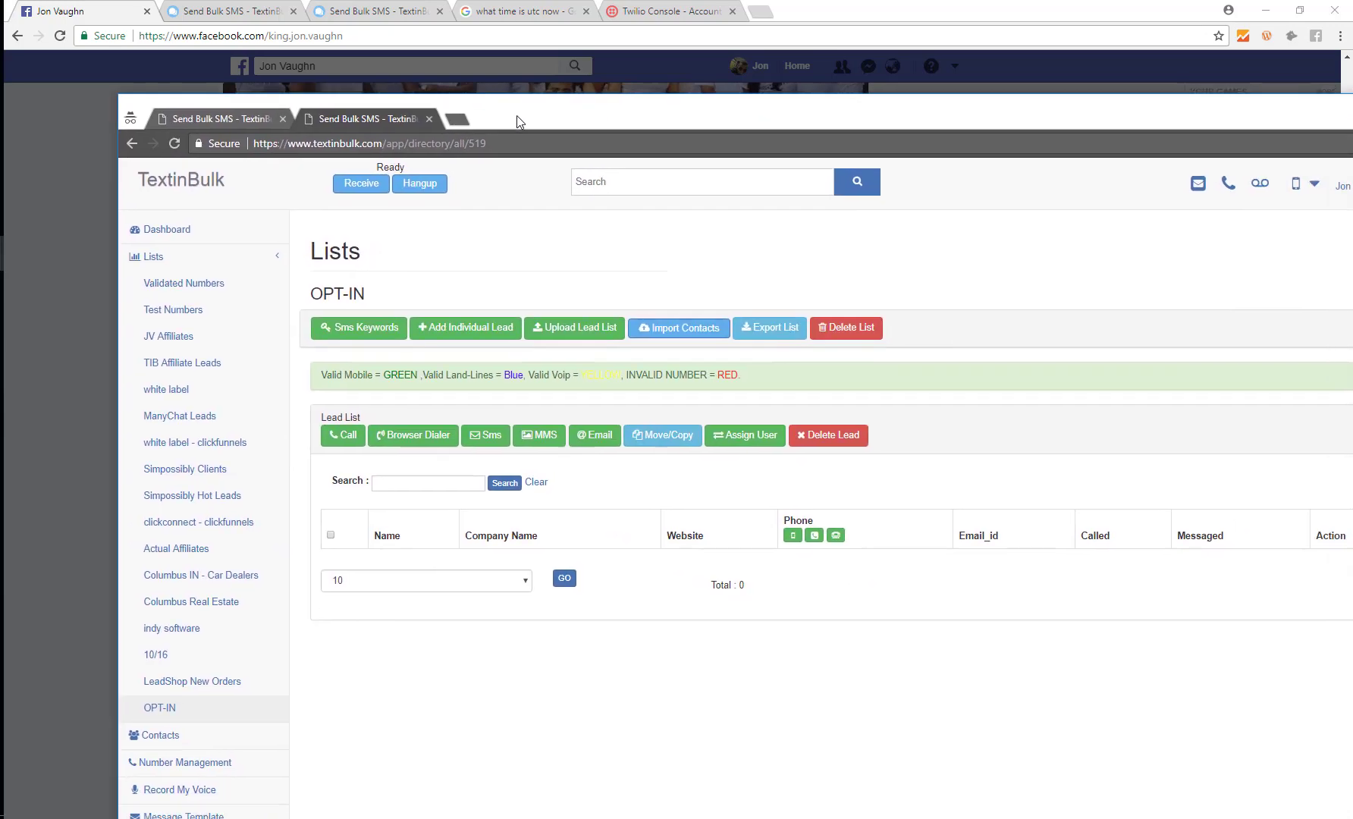
click(218, 105)
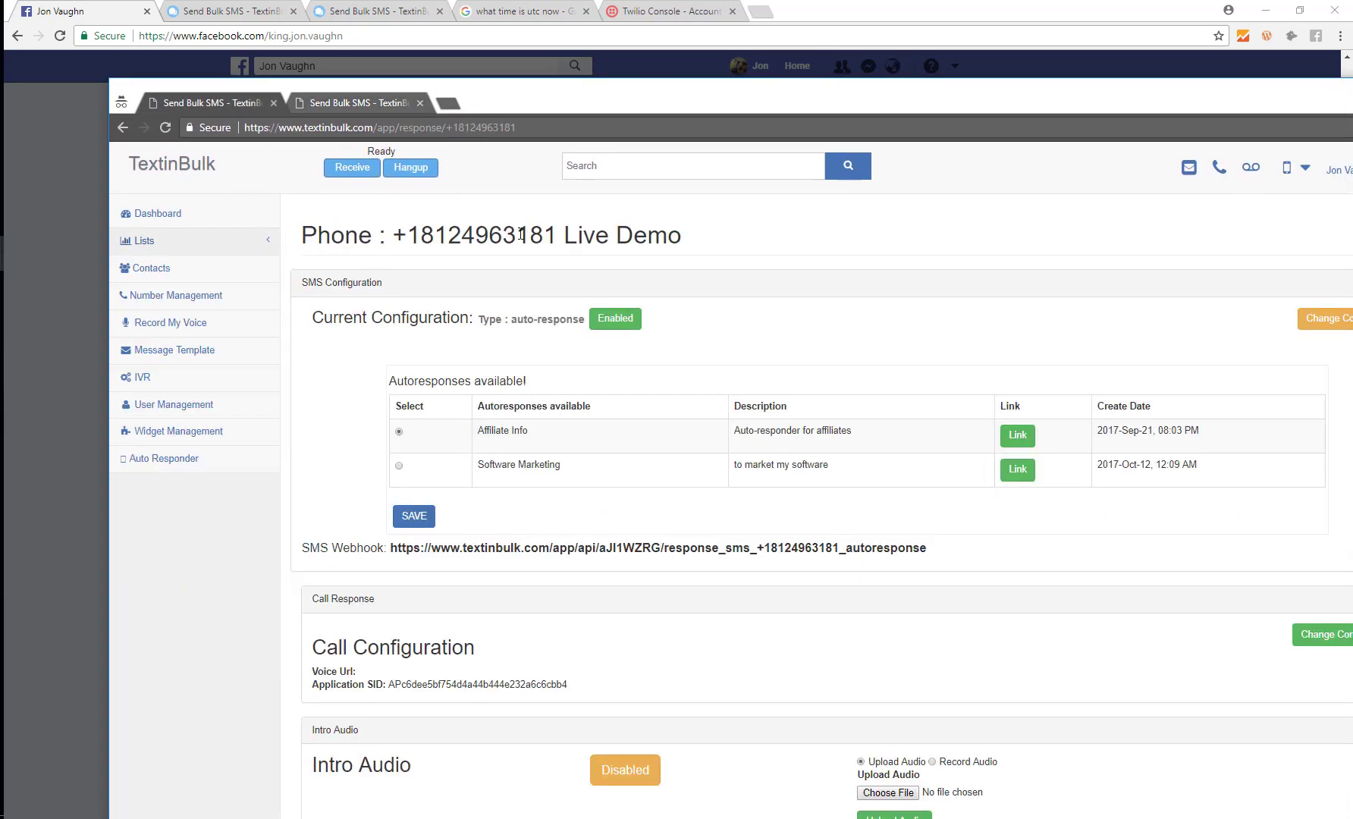
drag(555, 237, 425, 229)
key(ctrl+c)
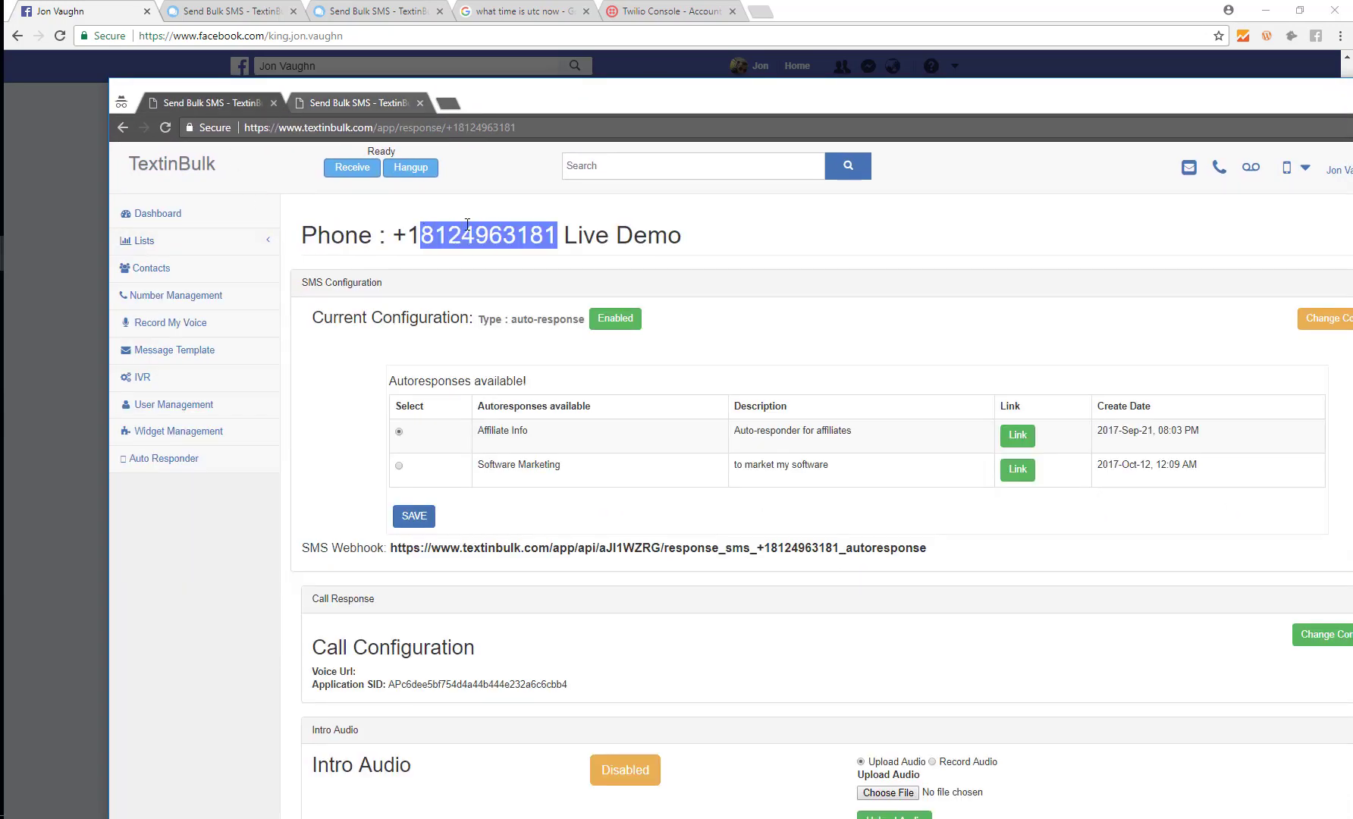
drag(550, 108, 1352, 109)
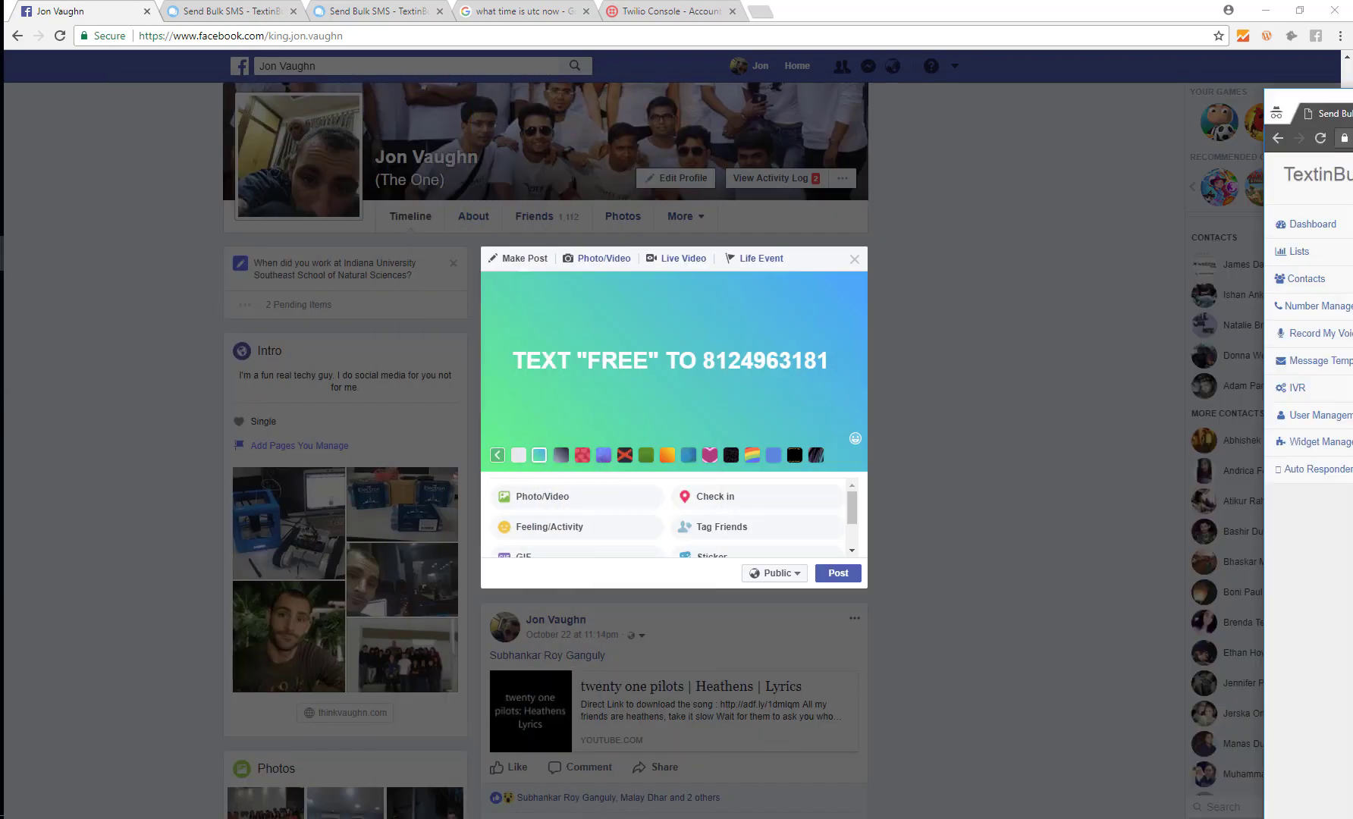
click(1094, 273)
double_click(773, 370)
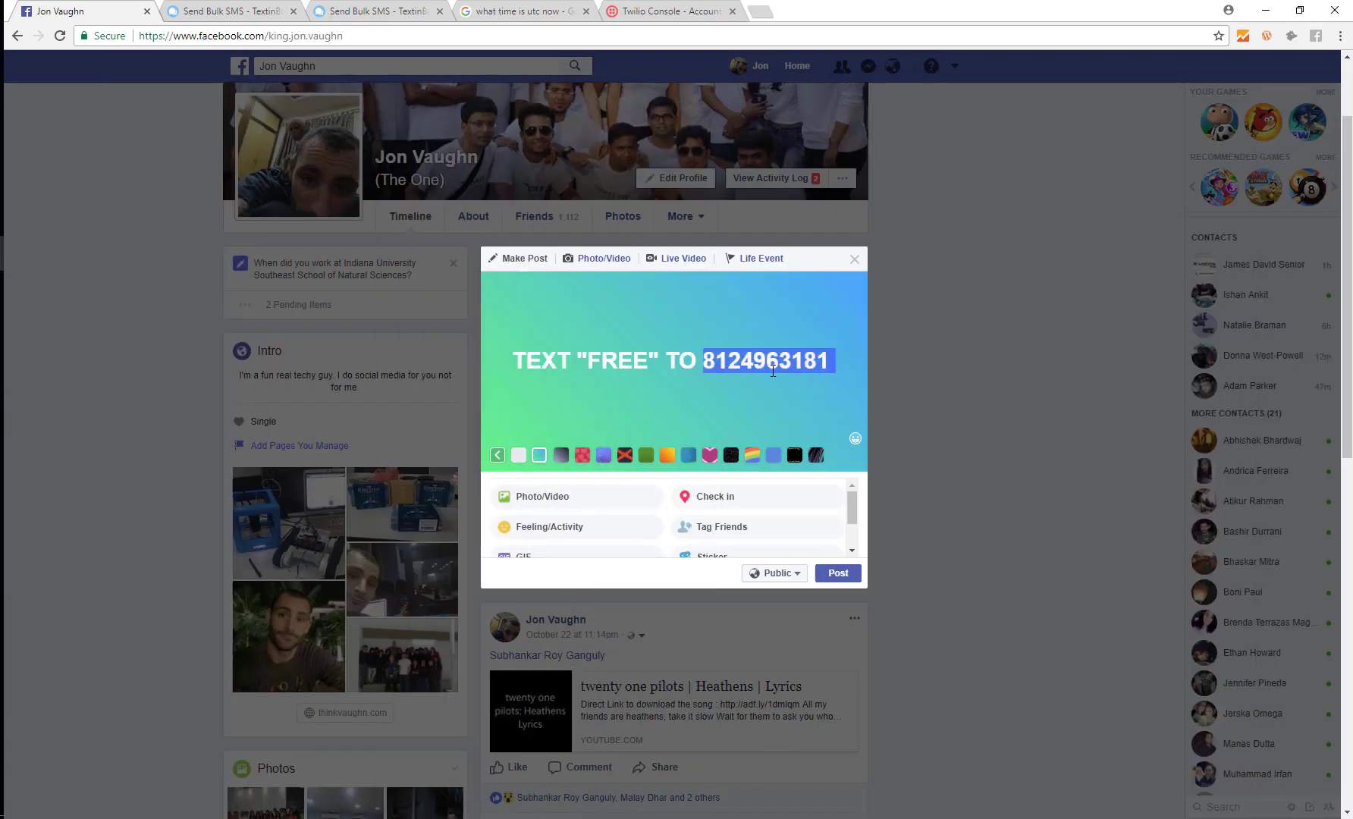
key(ctrl+v)
text(TO GE)
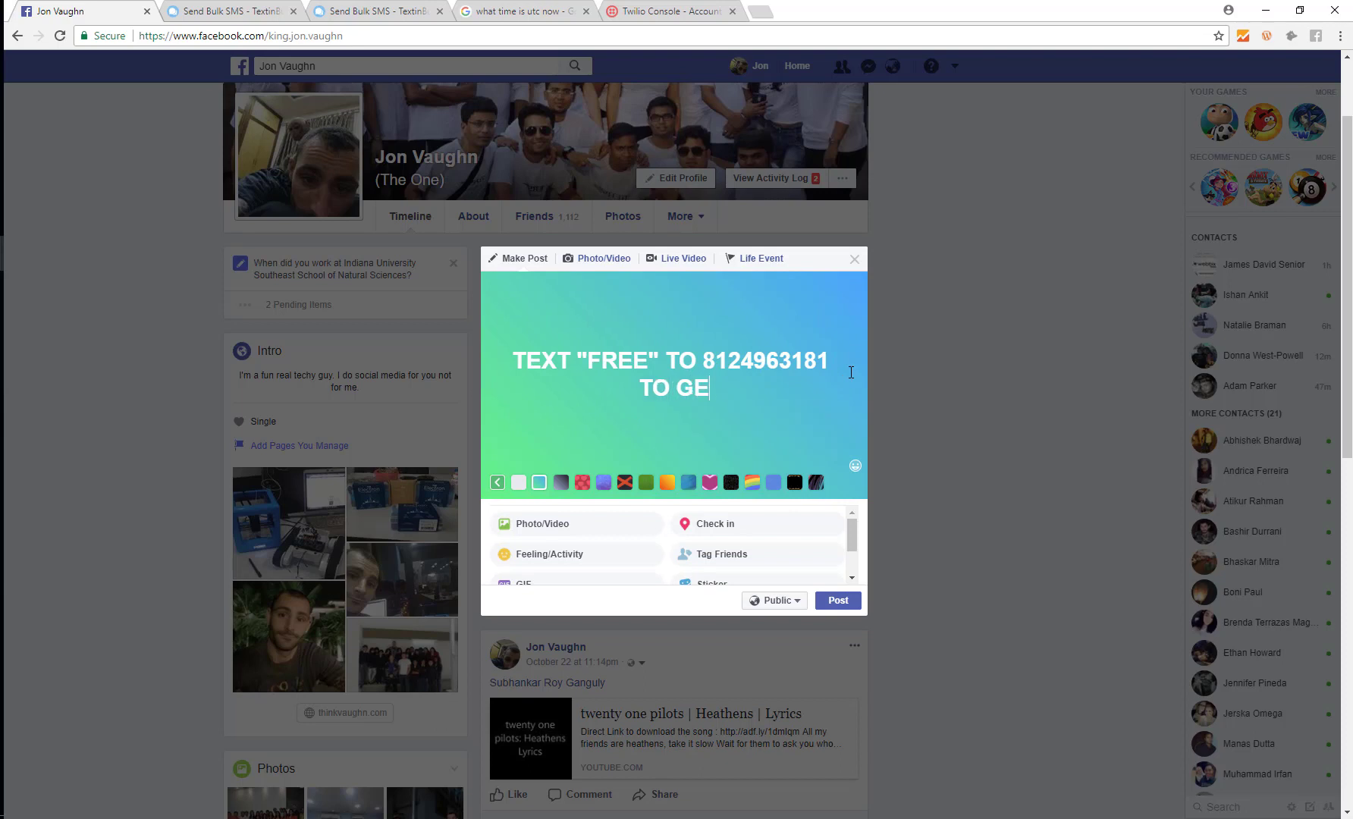
text(T FREE ACC)
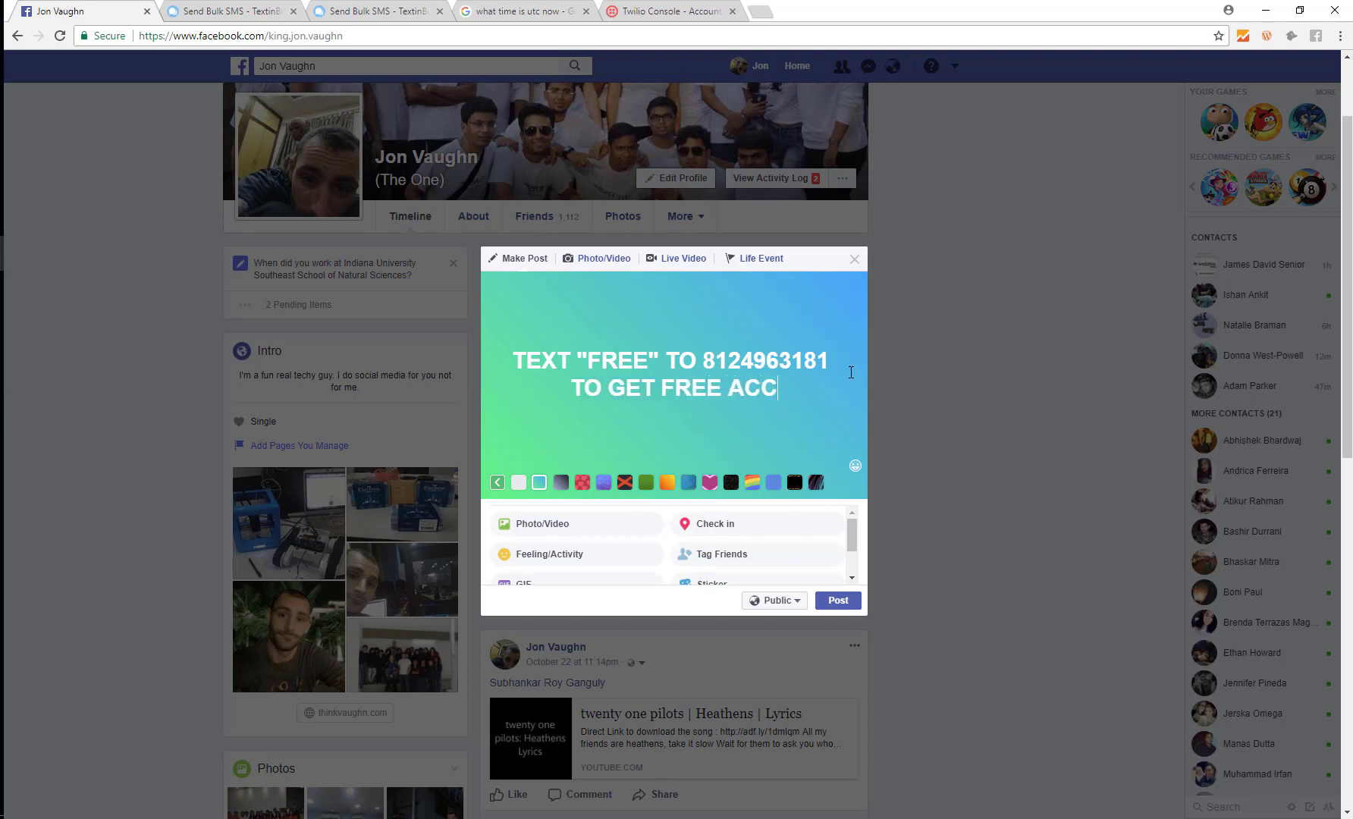
text(ESS TO OUR )
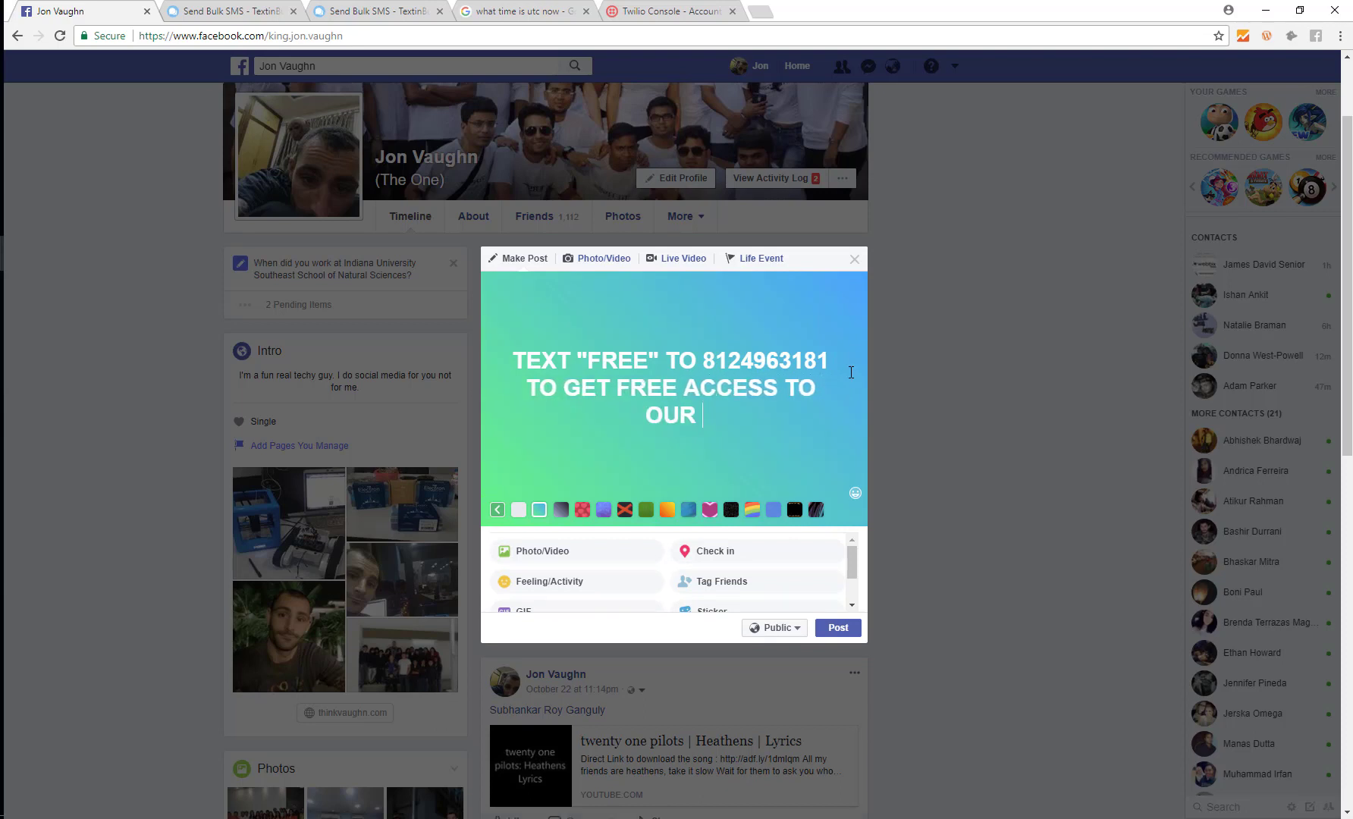
text(SOFTWARE UNTI)
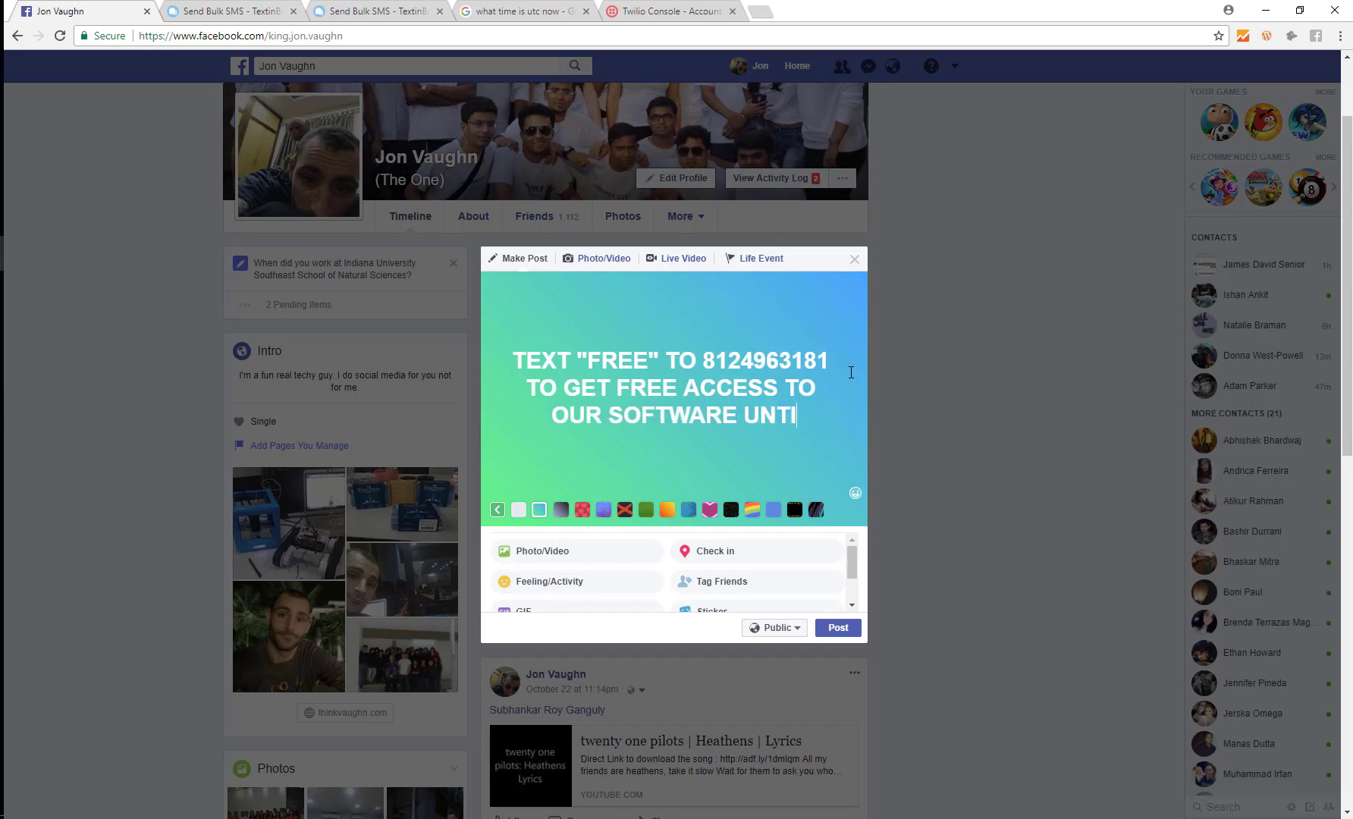
text(L 1/1/)
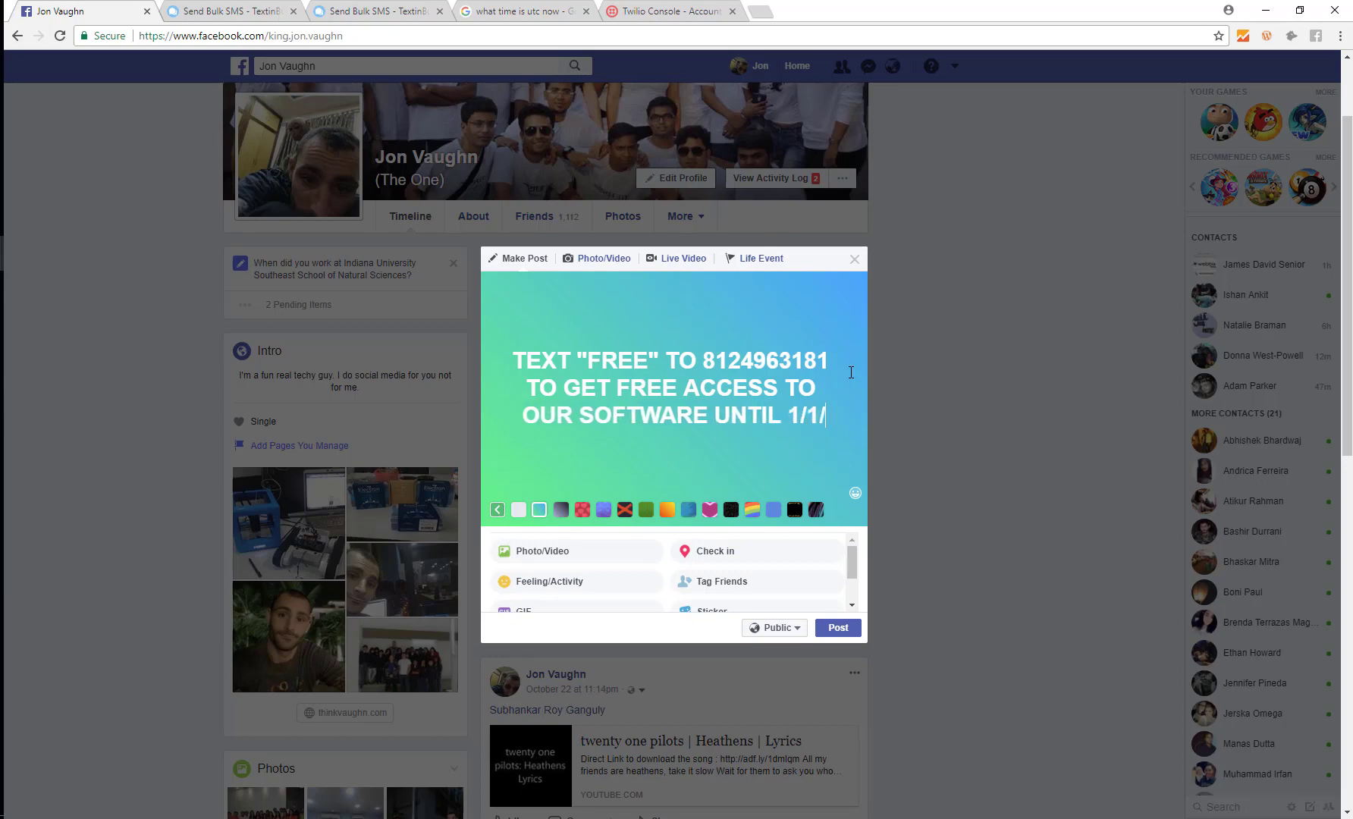
text(18)
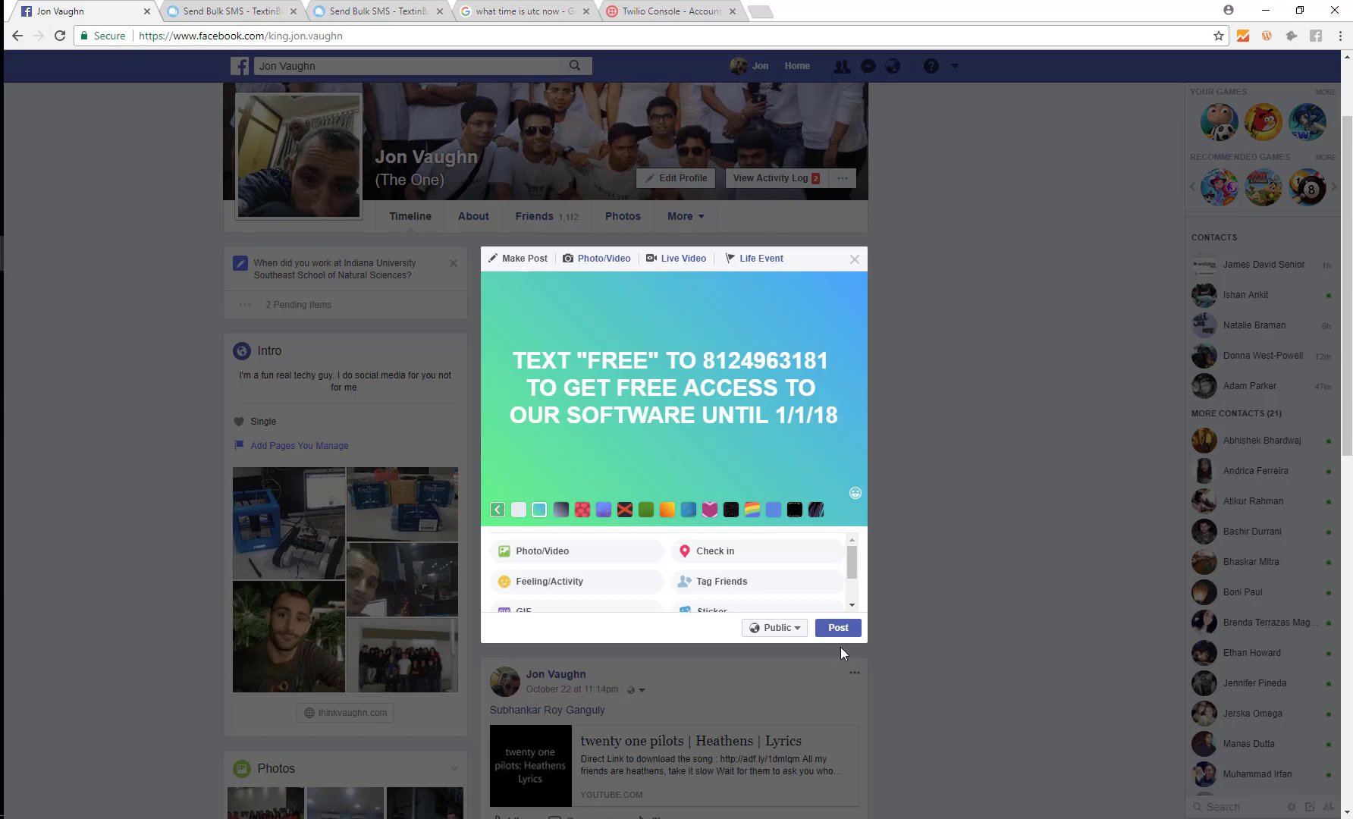
Step: Publish the gradient post, highlight its phone number, and return to TextinBulk's messages page
click(838, 628)
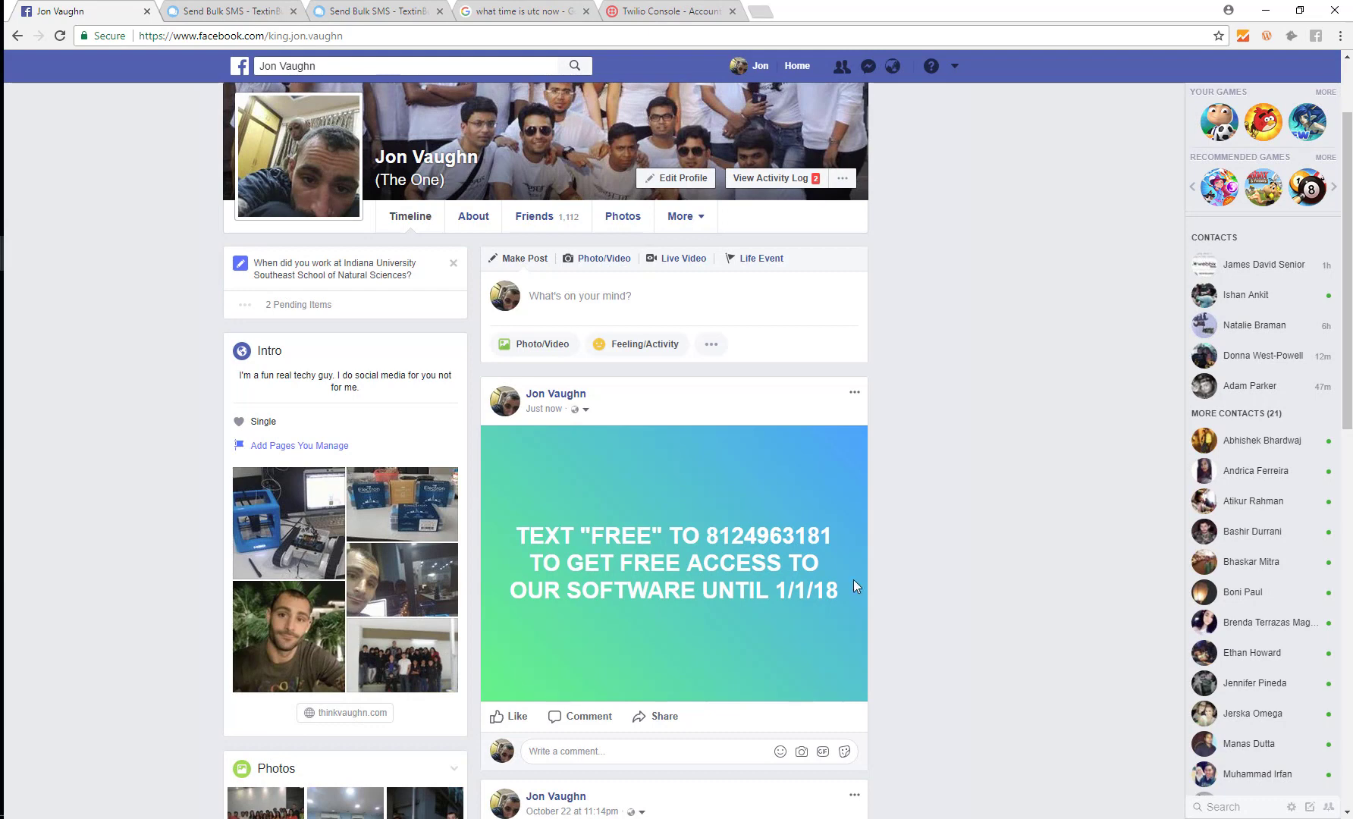
drag(832, 539, 709, 535)
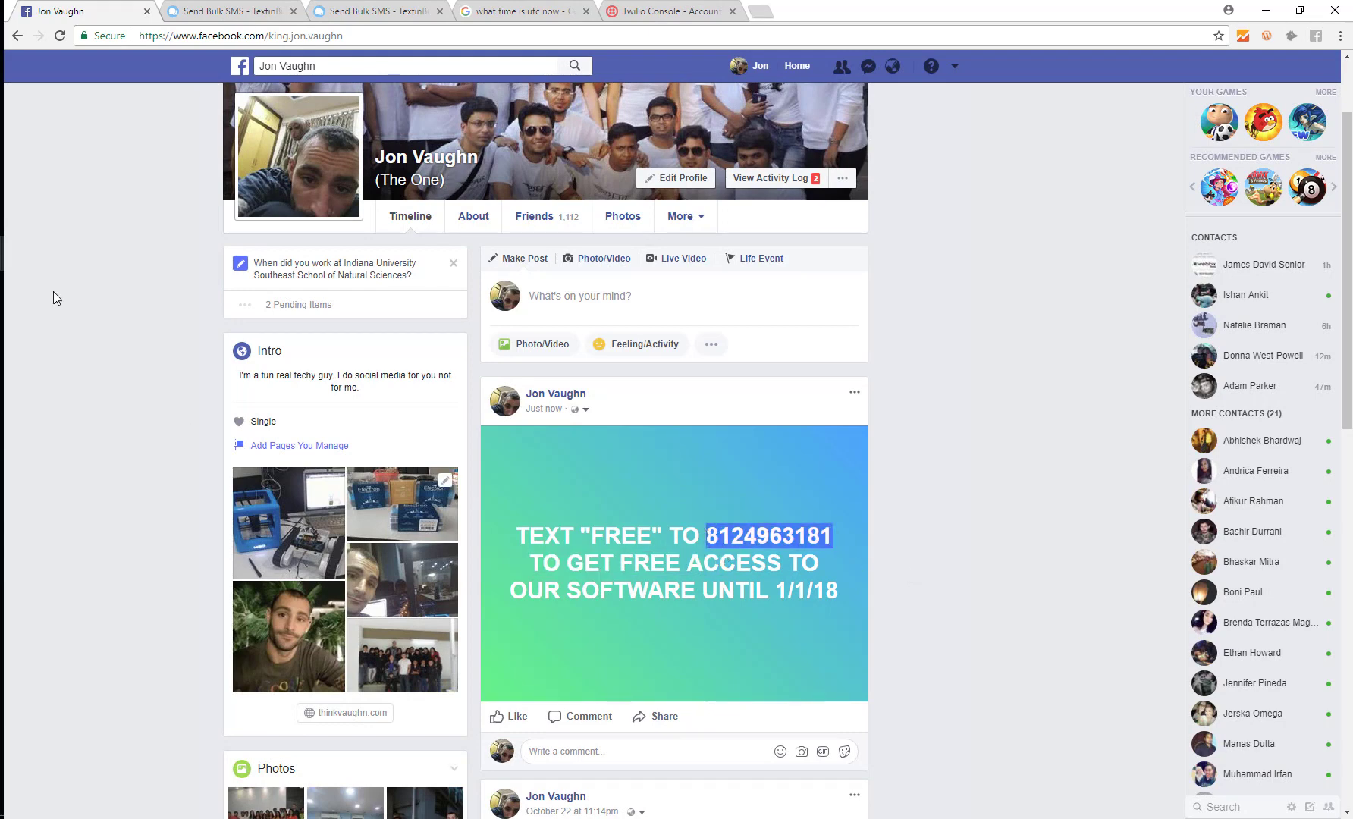
click(223, 8)
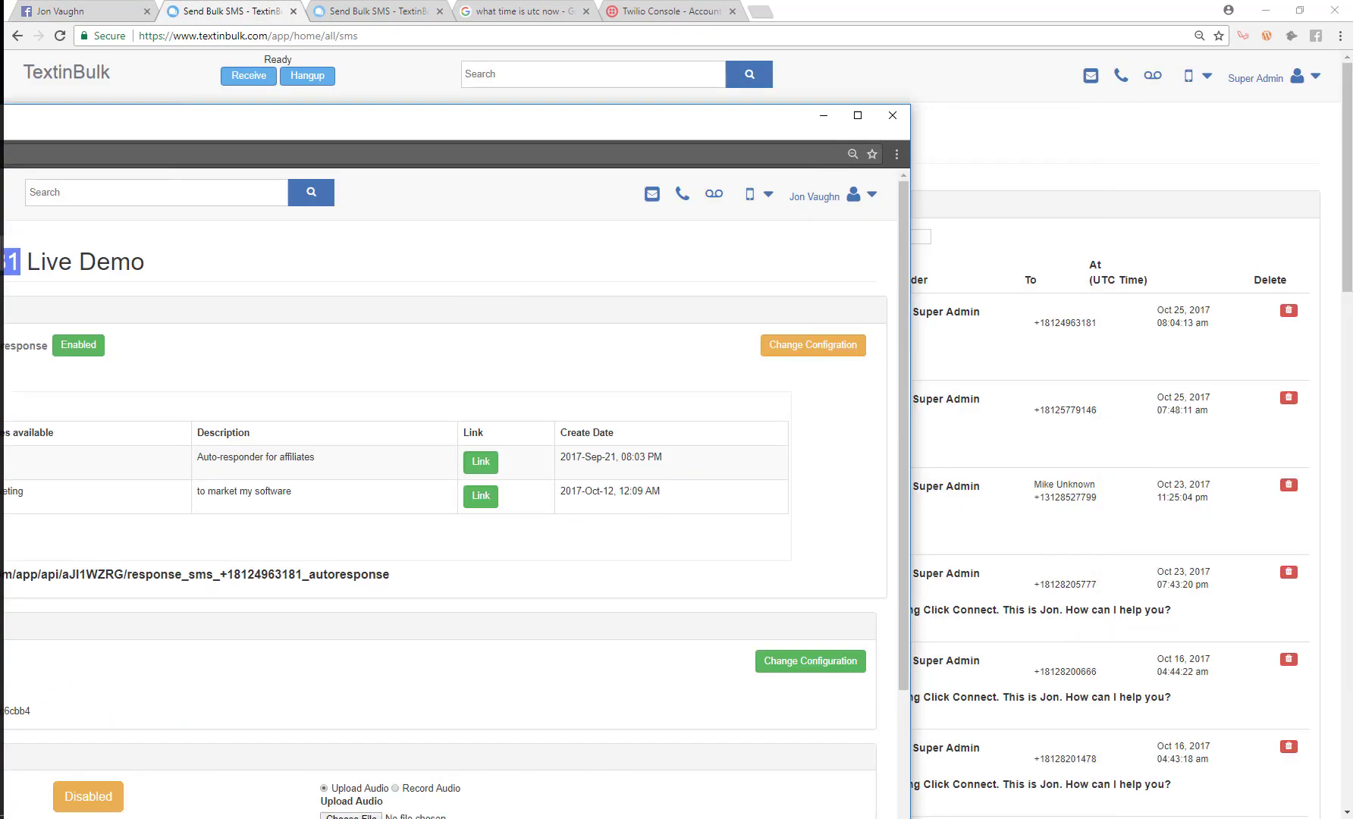
Step: Compose a new SMS addressed to the pasted Live Demo number
drag(0, 125, 0, 124)
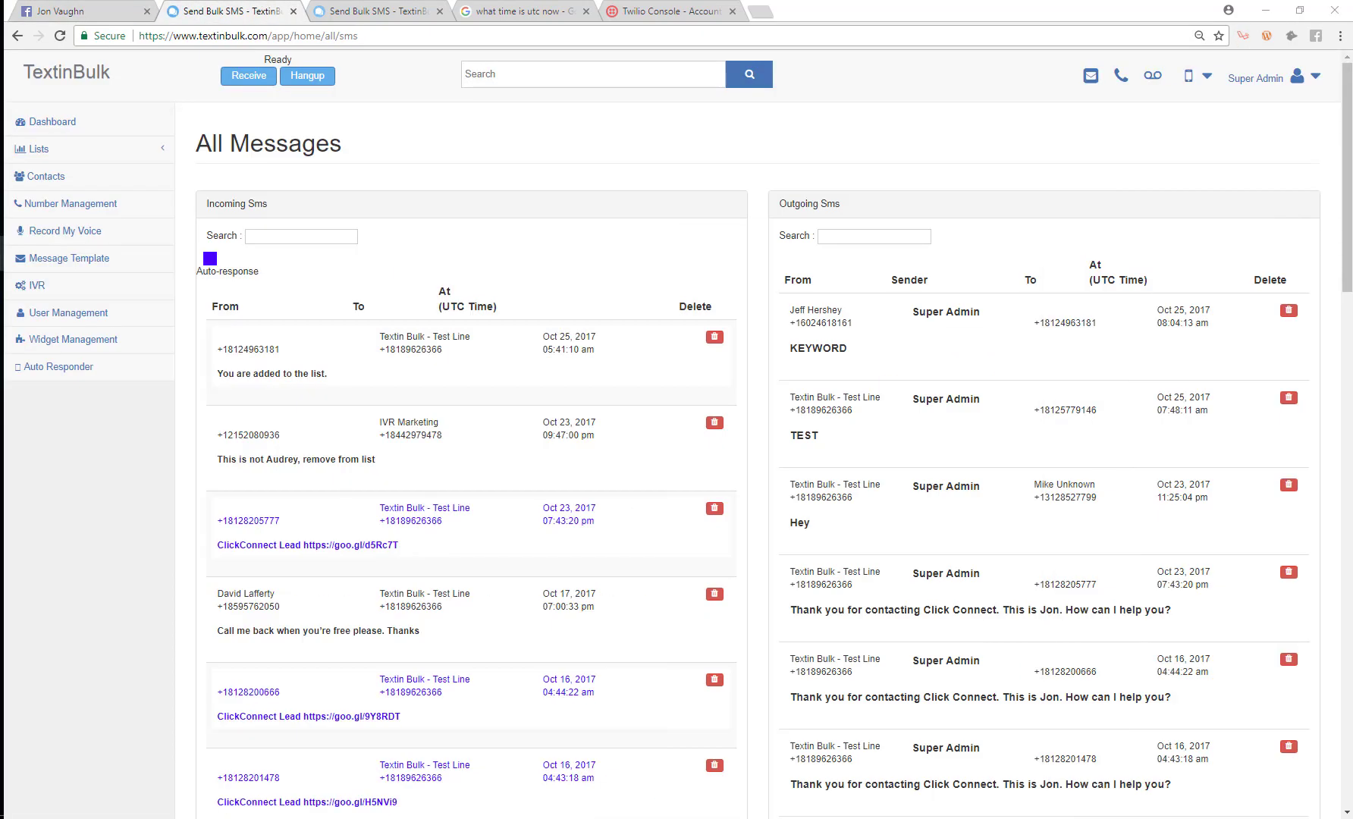
click(1197, 76)
click(1160, 138)
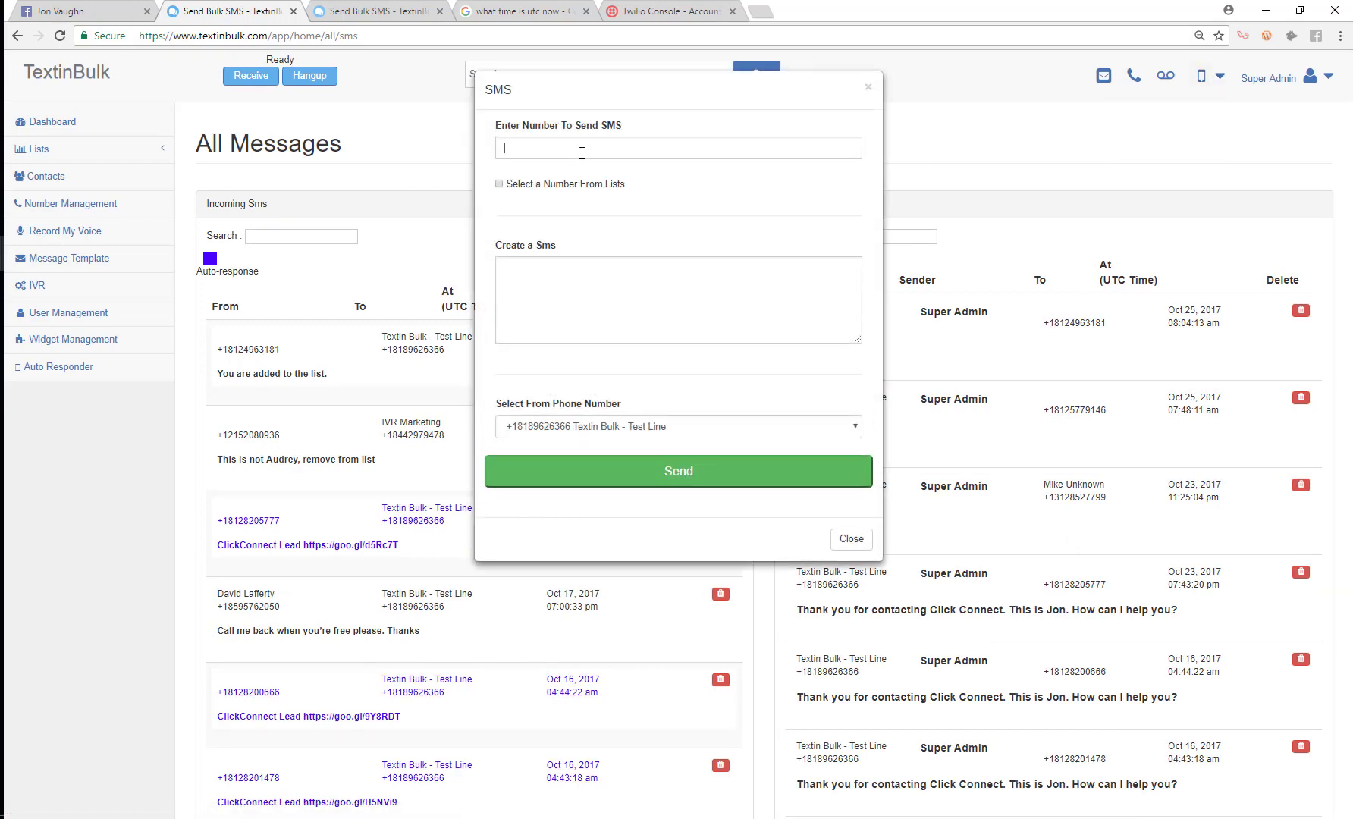
click(583, 148)
click(561, 293)
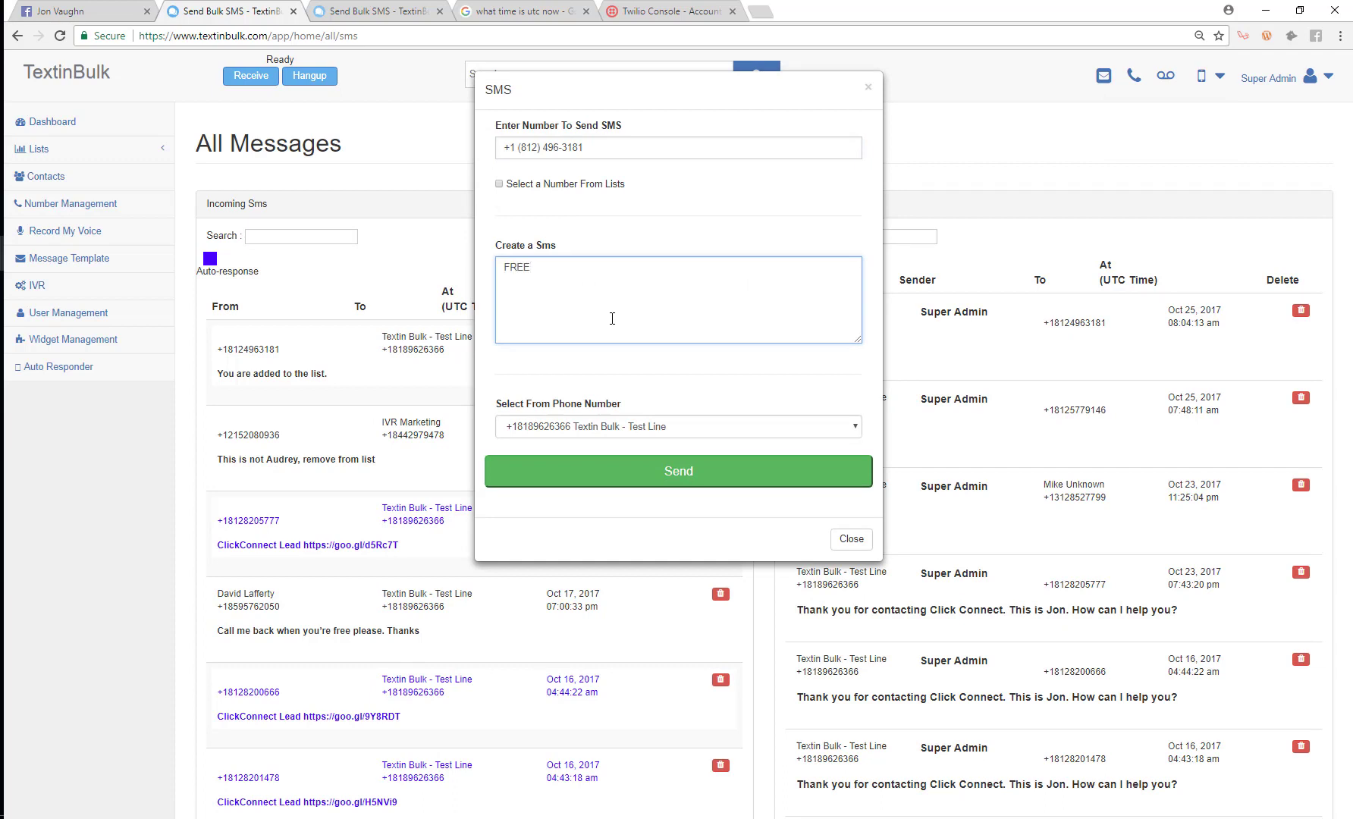
Step: Choose a different sender number and send the FREE text
click(605, 426)
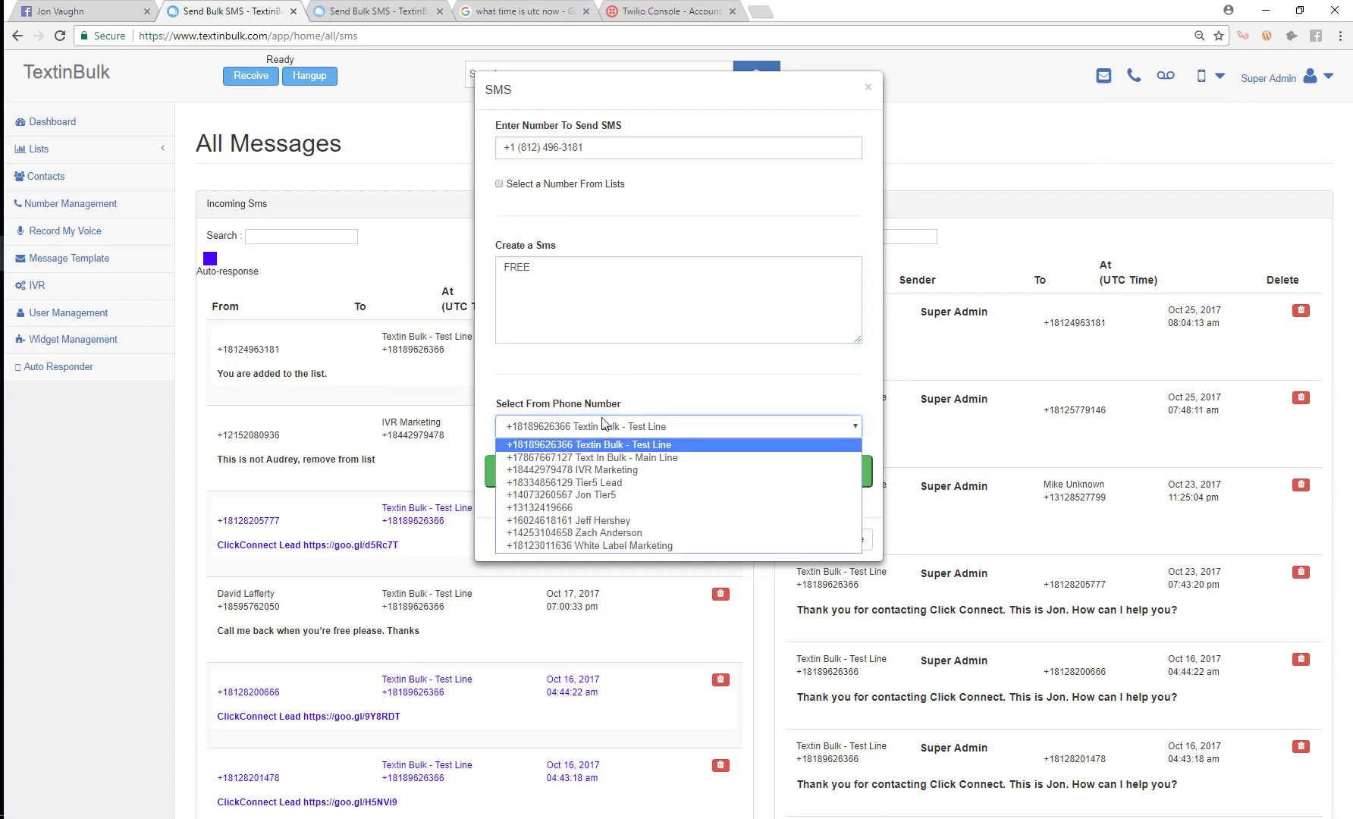
click(588, 525)
click(683, 474)
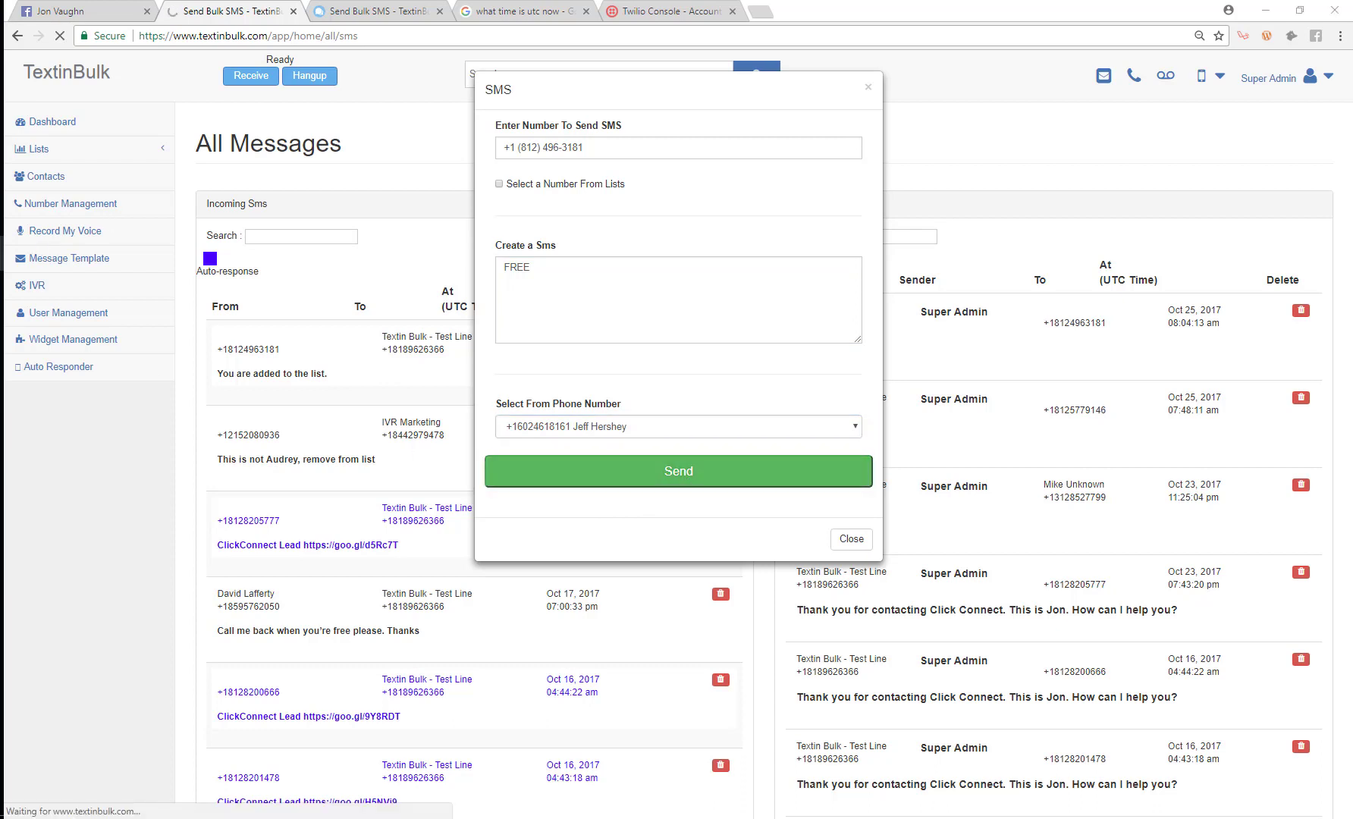
drag(1352, 133, 537, 39)
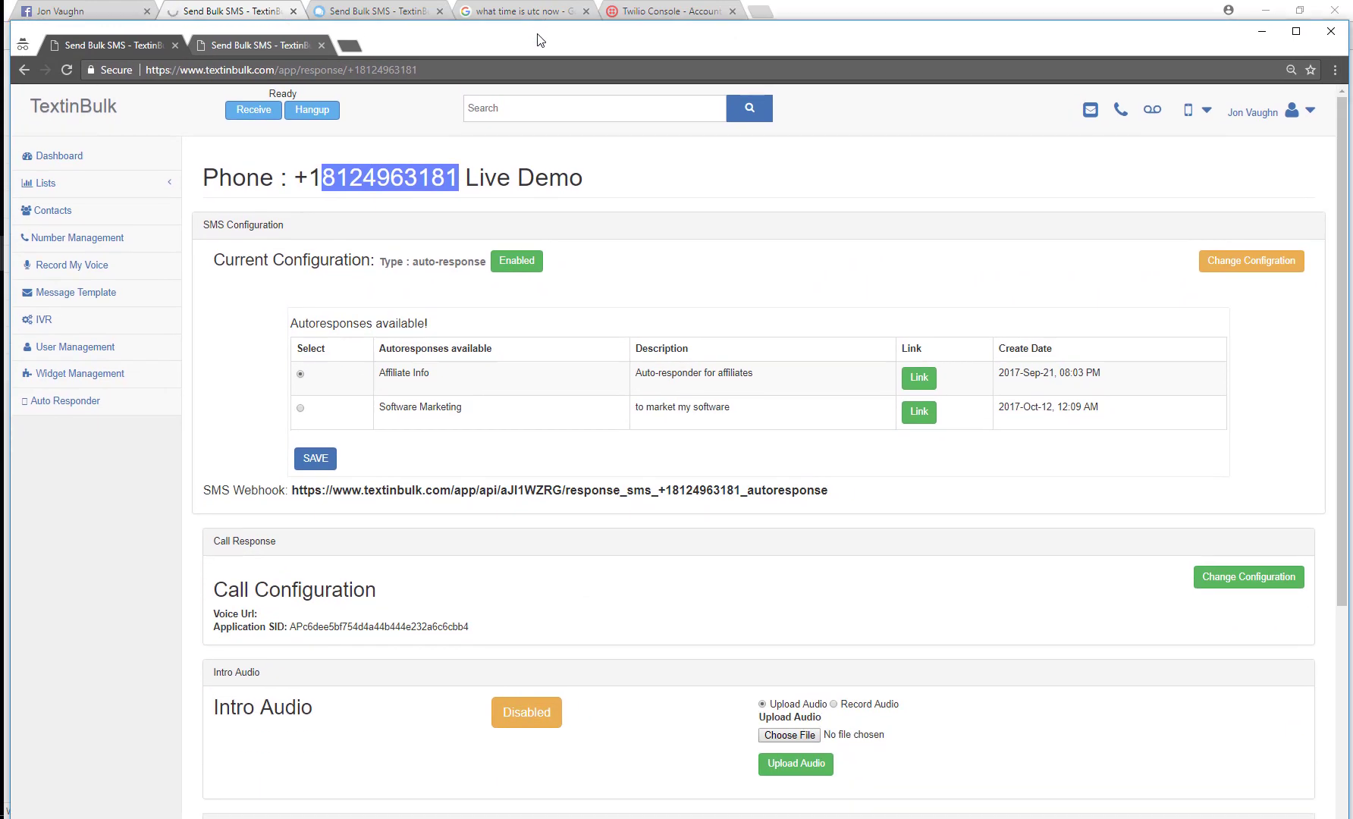
key(super+Down)
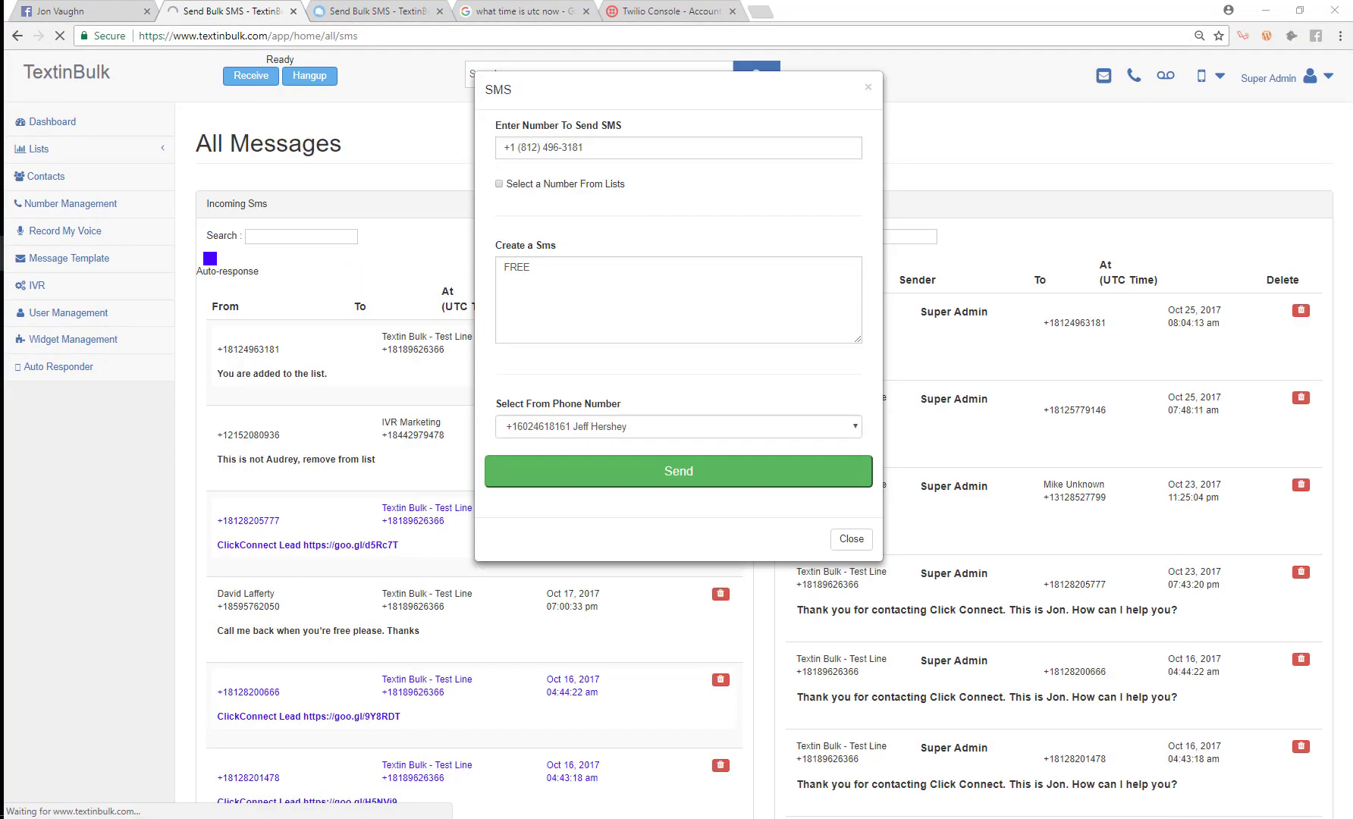
Step: Send a new SMS reading FREE from the Test Line to the pasted Live Demo number
click(411, 8)
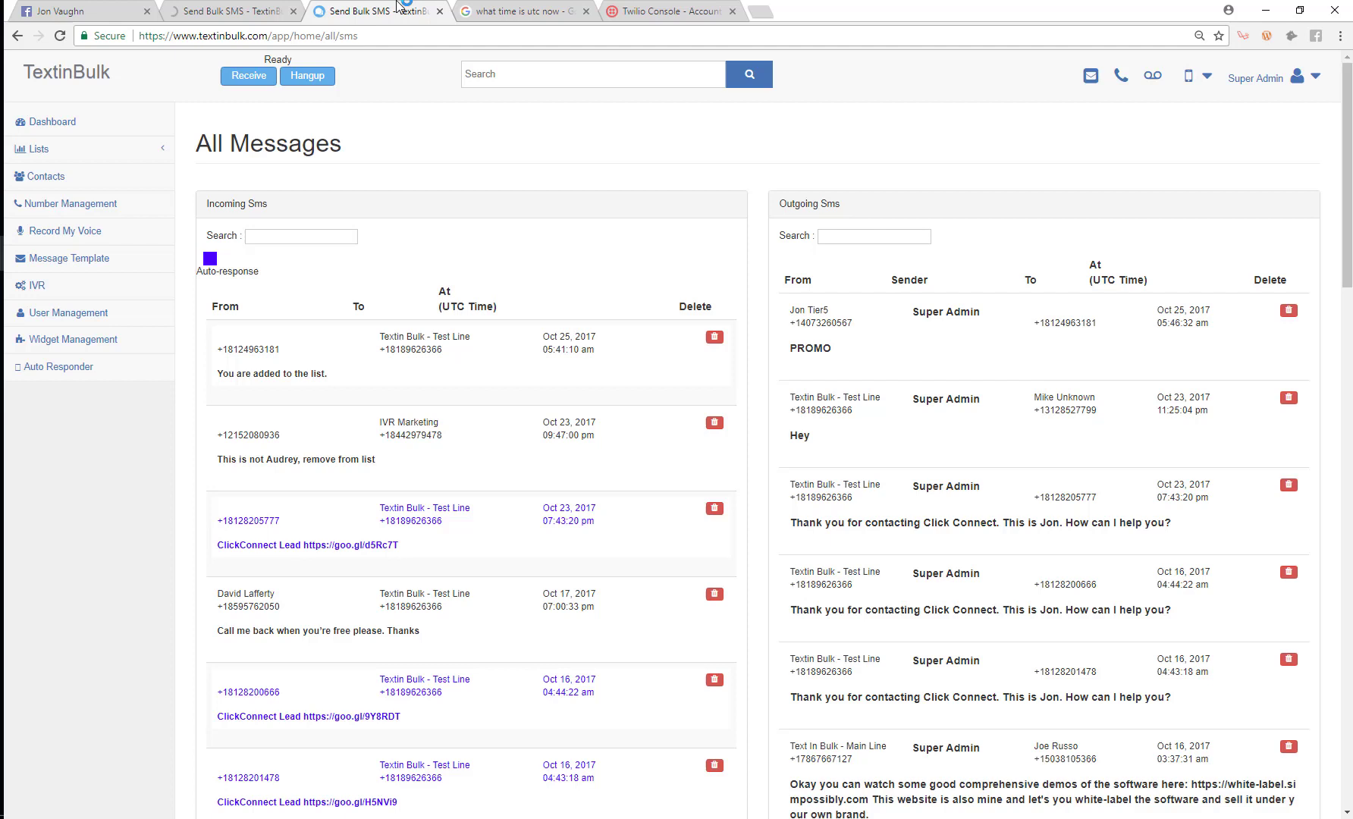
click(1209, 79)
click(1151, 150)
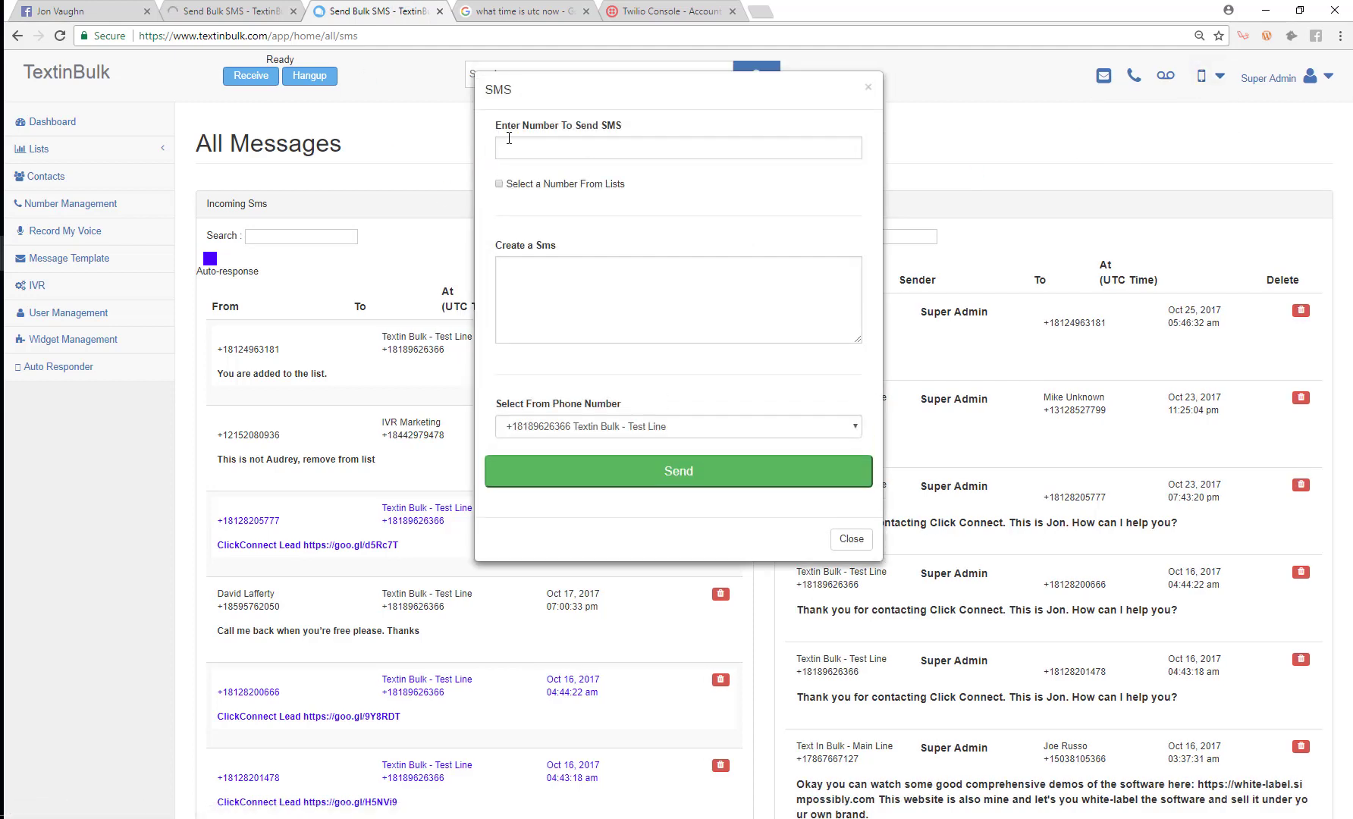
click(576, 144)
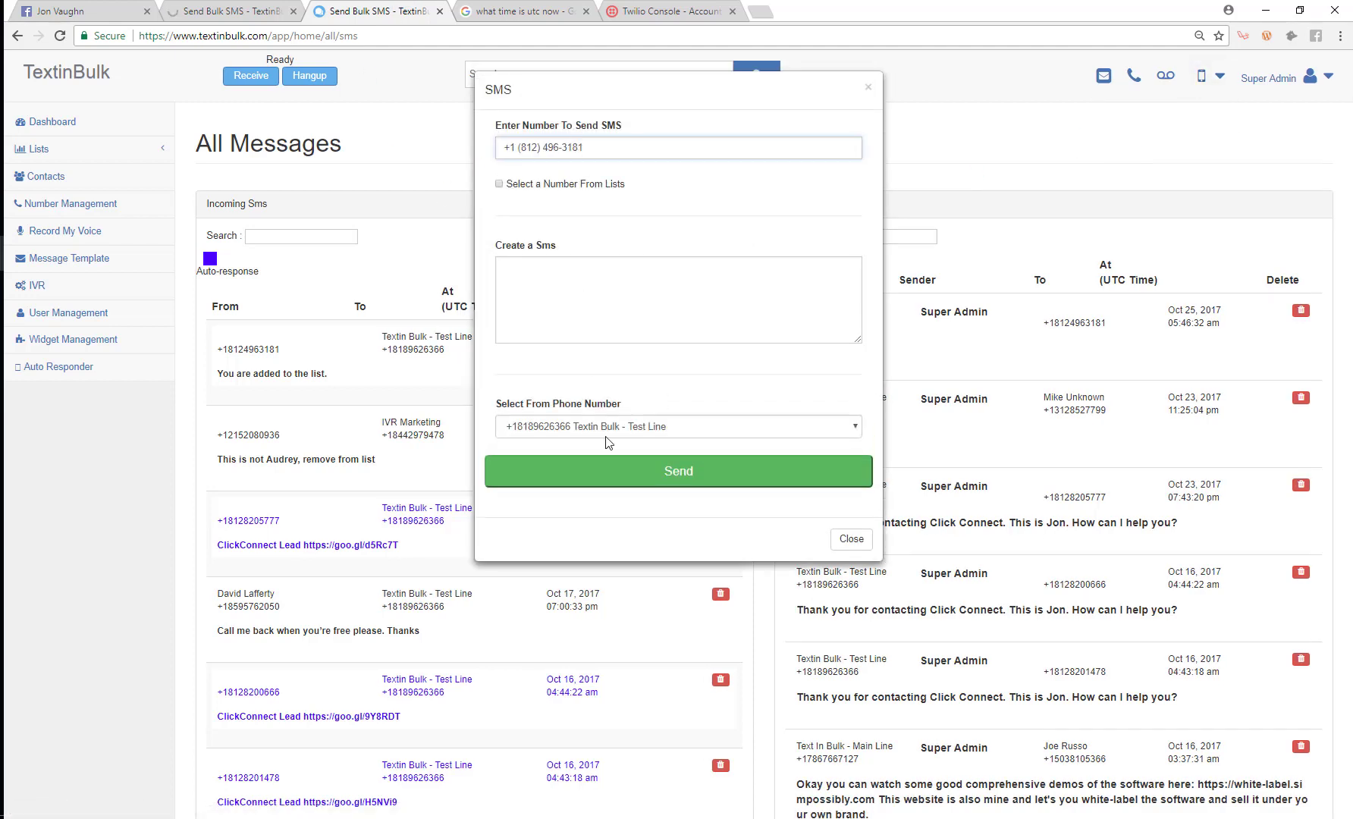
click(612, 429)
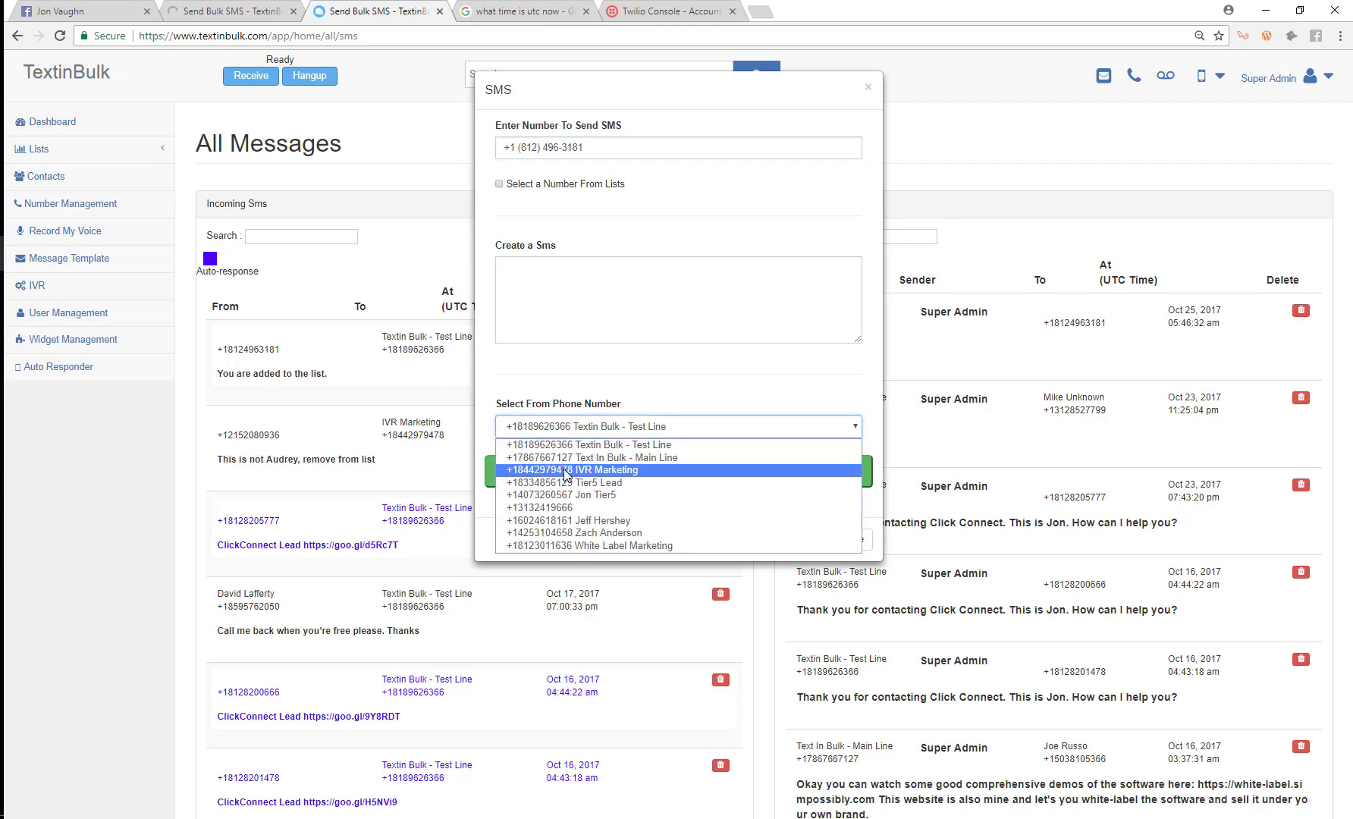
click(599, 444)
click(666, 285)
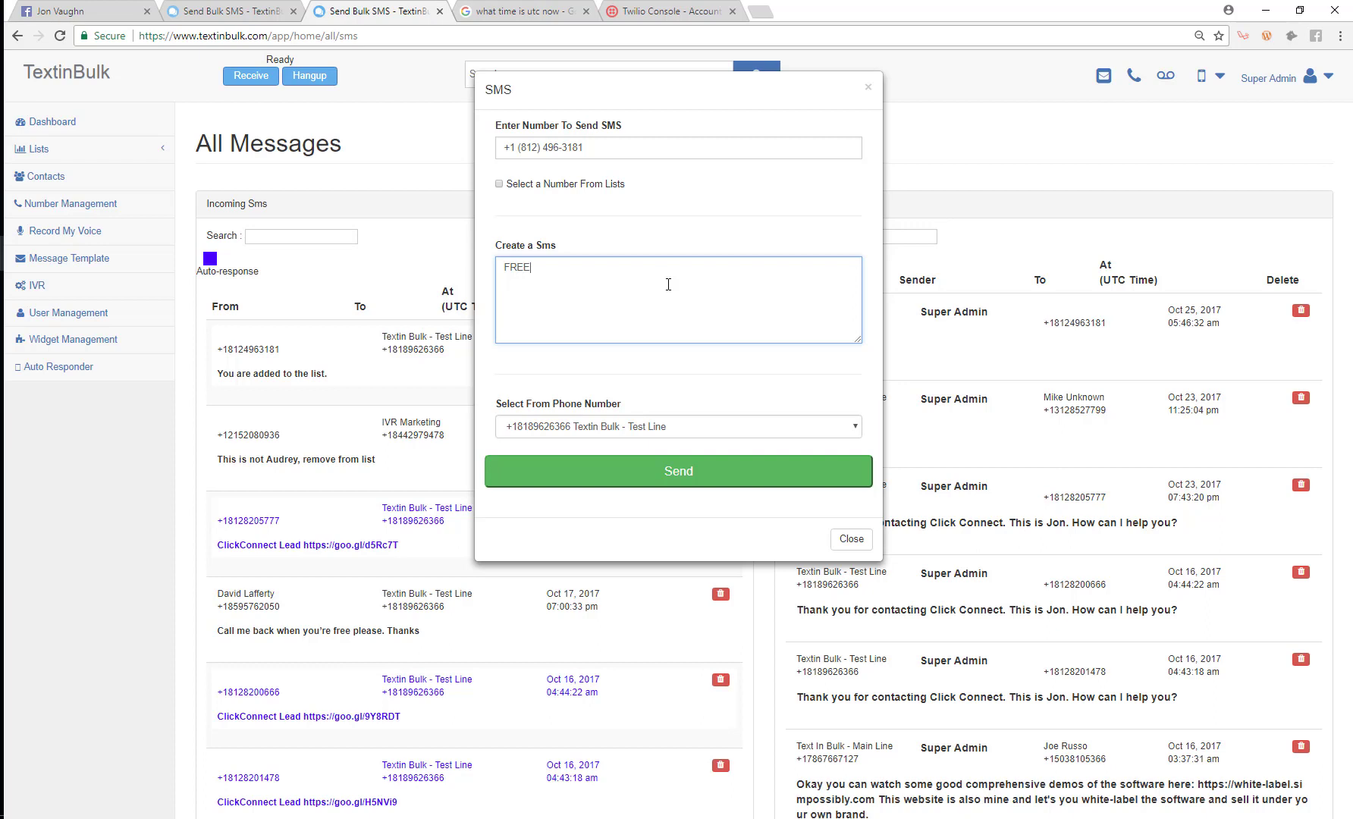
click(657, 468)
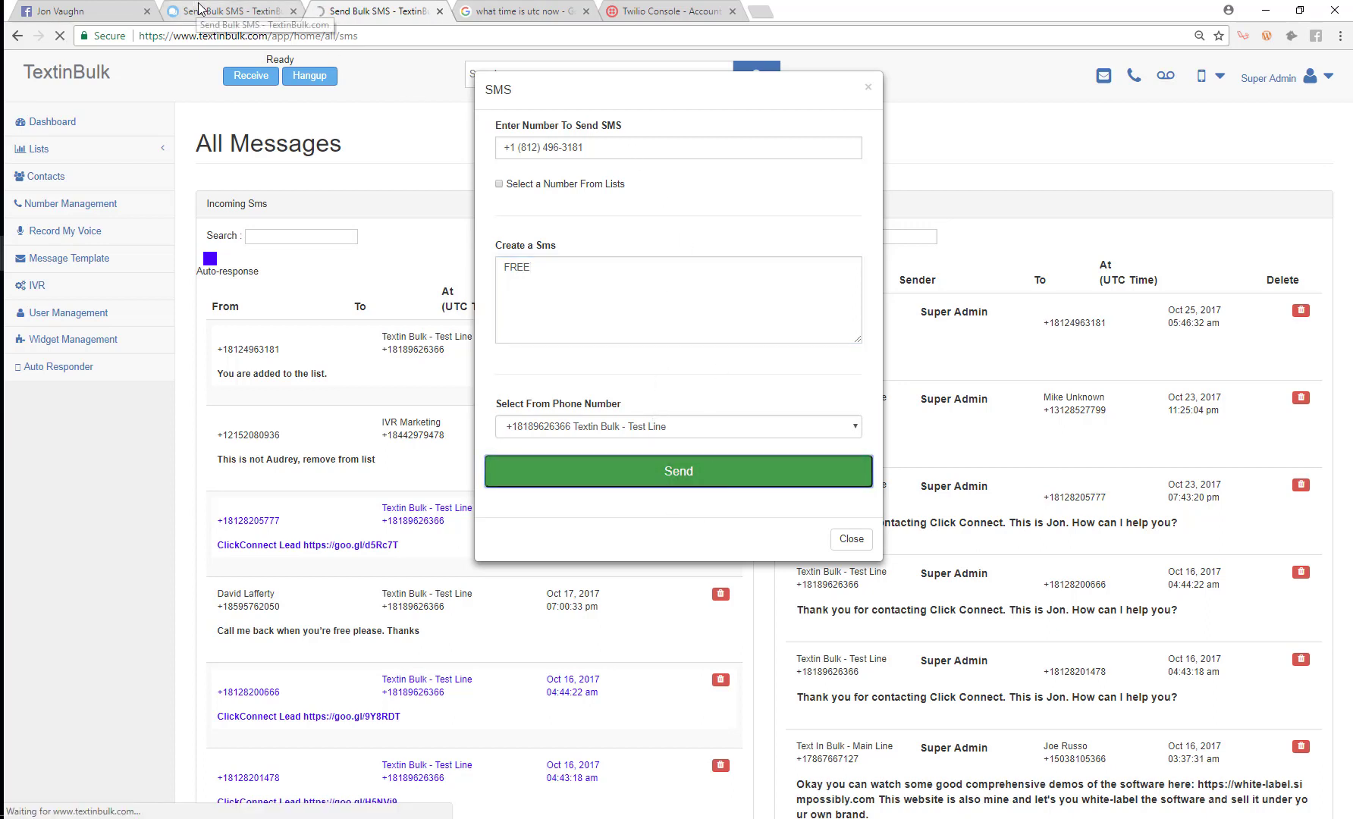
Step: Dismiss the send-success confirmation and bring back the Live Demo number's settings window
click(265, 8)
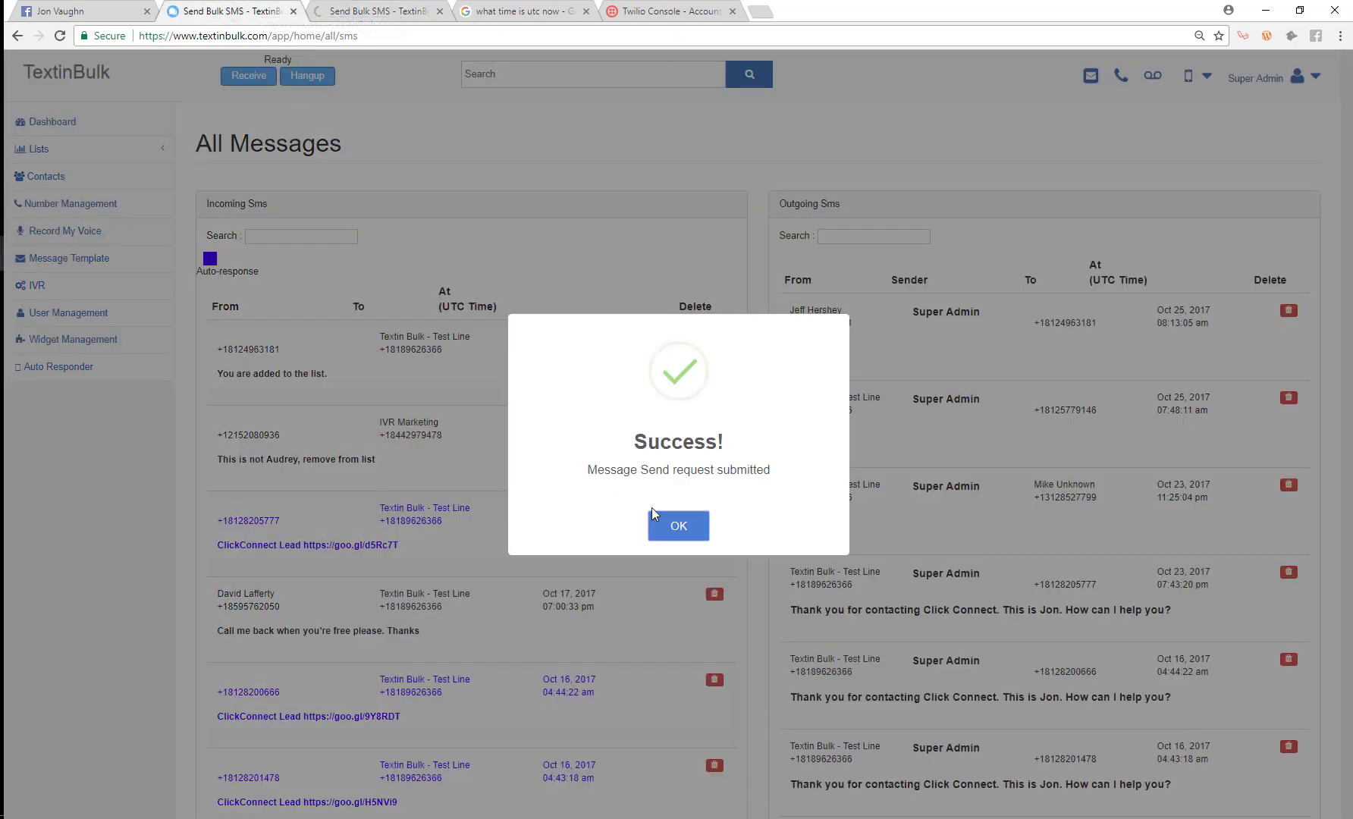
click(671, 523)
click(416, 7)
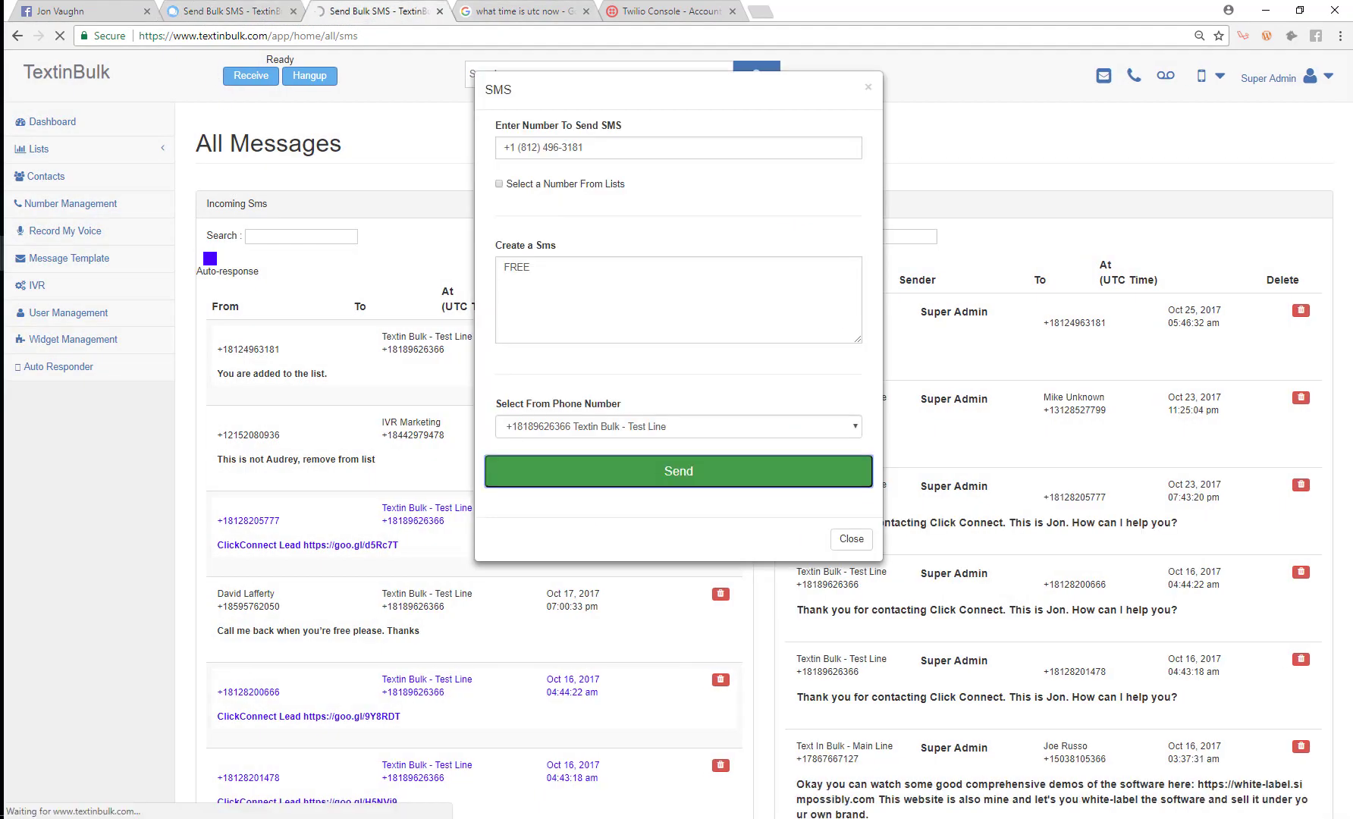
key(alt+Tab)
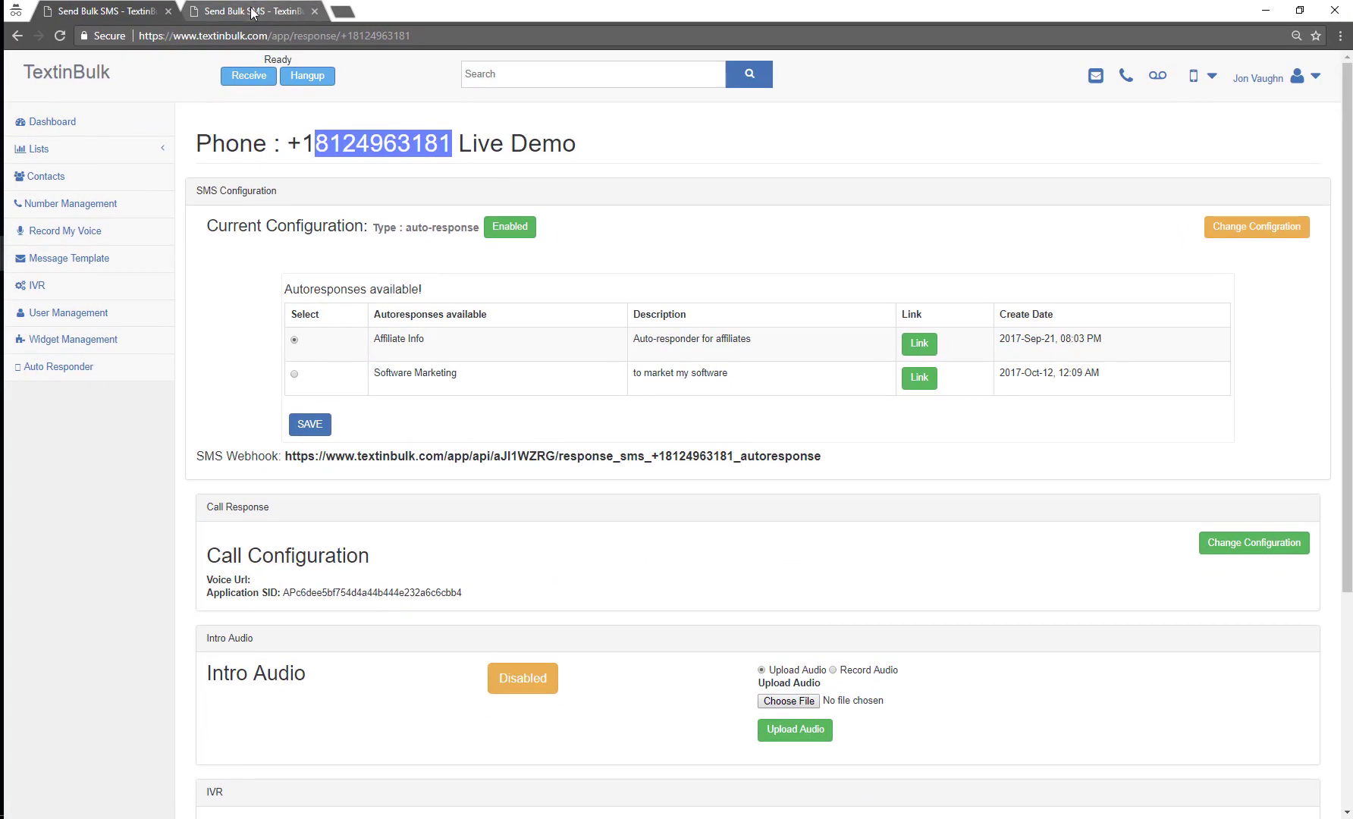
Step: Go to the OPT-IN list and open the first opted-in number's details
click(53, 59)
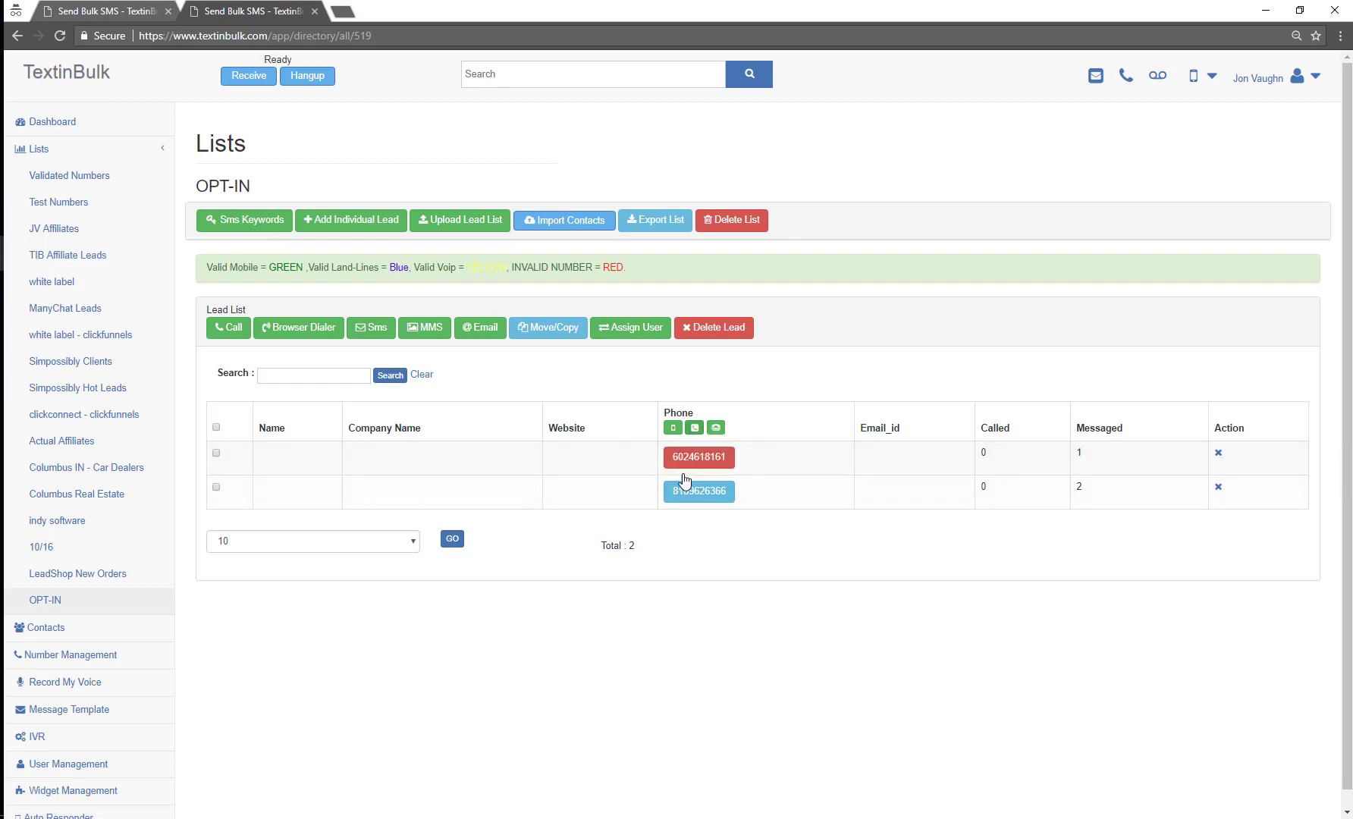
drag(251, 182, 197, 185)
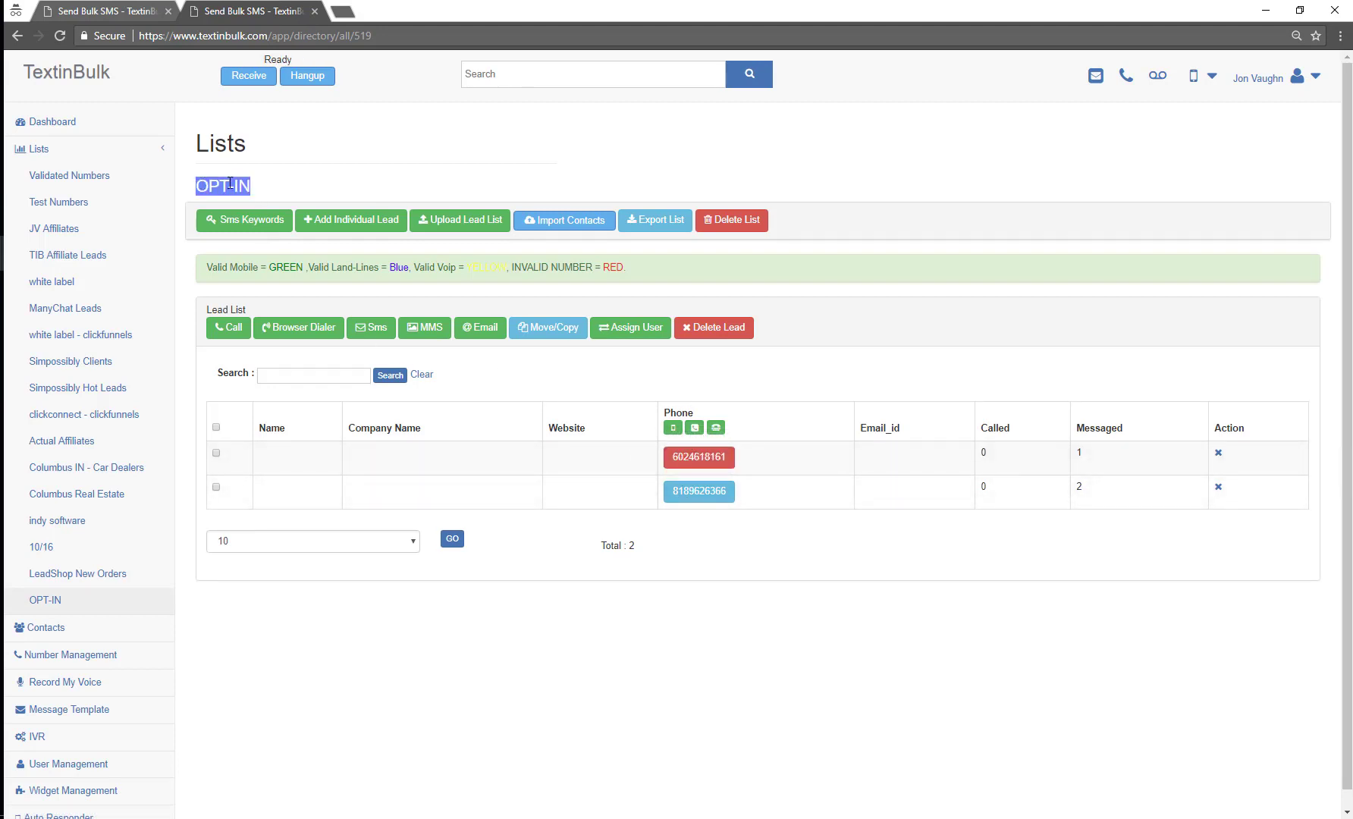
click(255, 183)
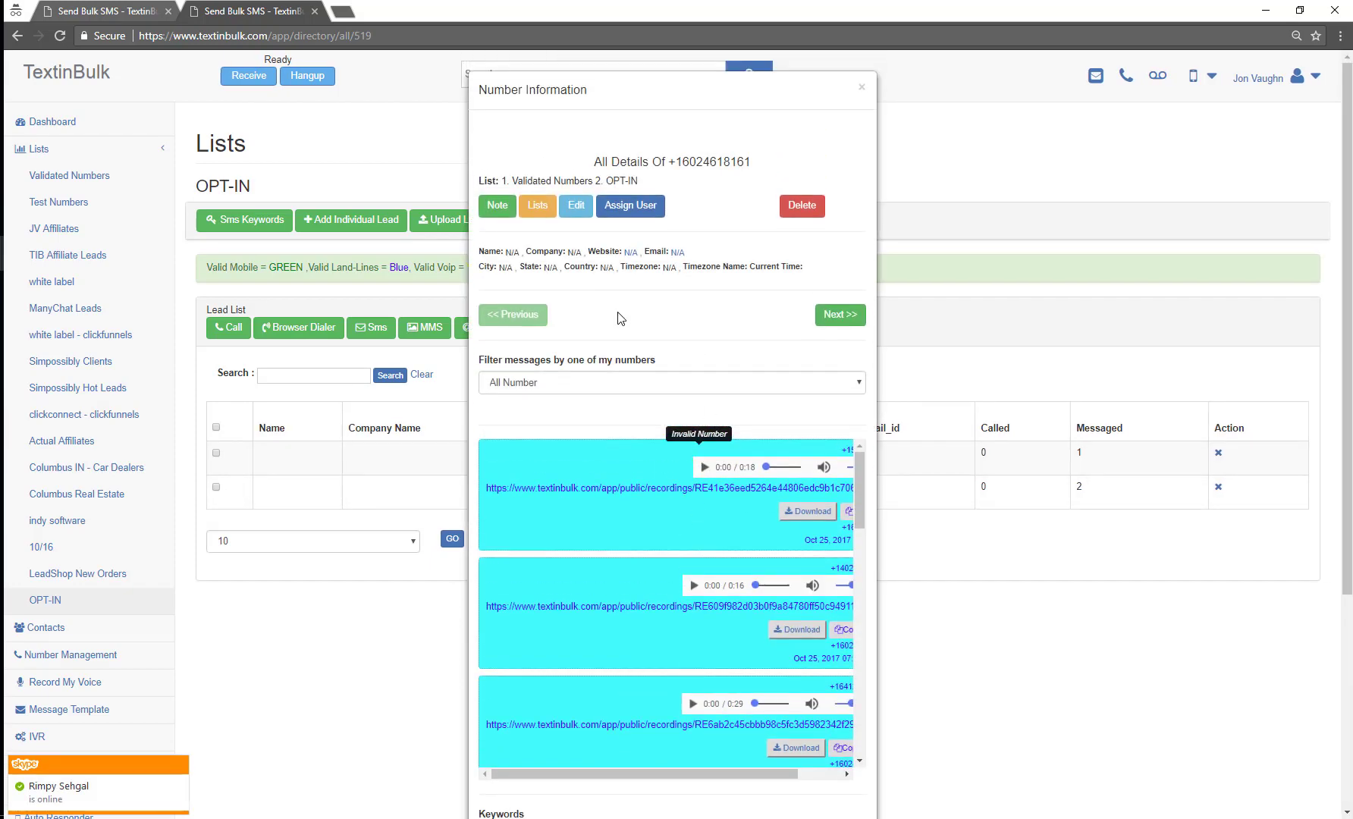
Step: Scroll its messages to highlight the received FREE and the free-account auto-reply
scroll(644, 341, down, 4)
drag(857, 237, 824, 435)
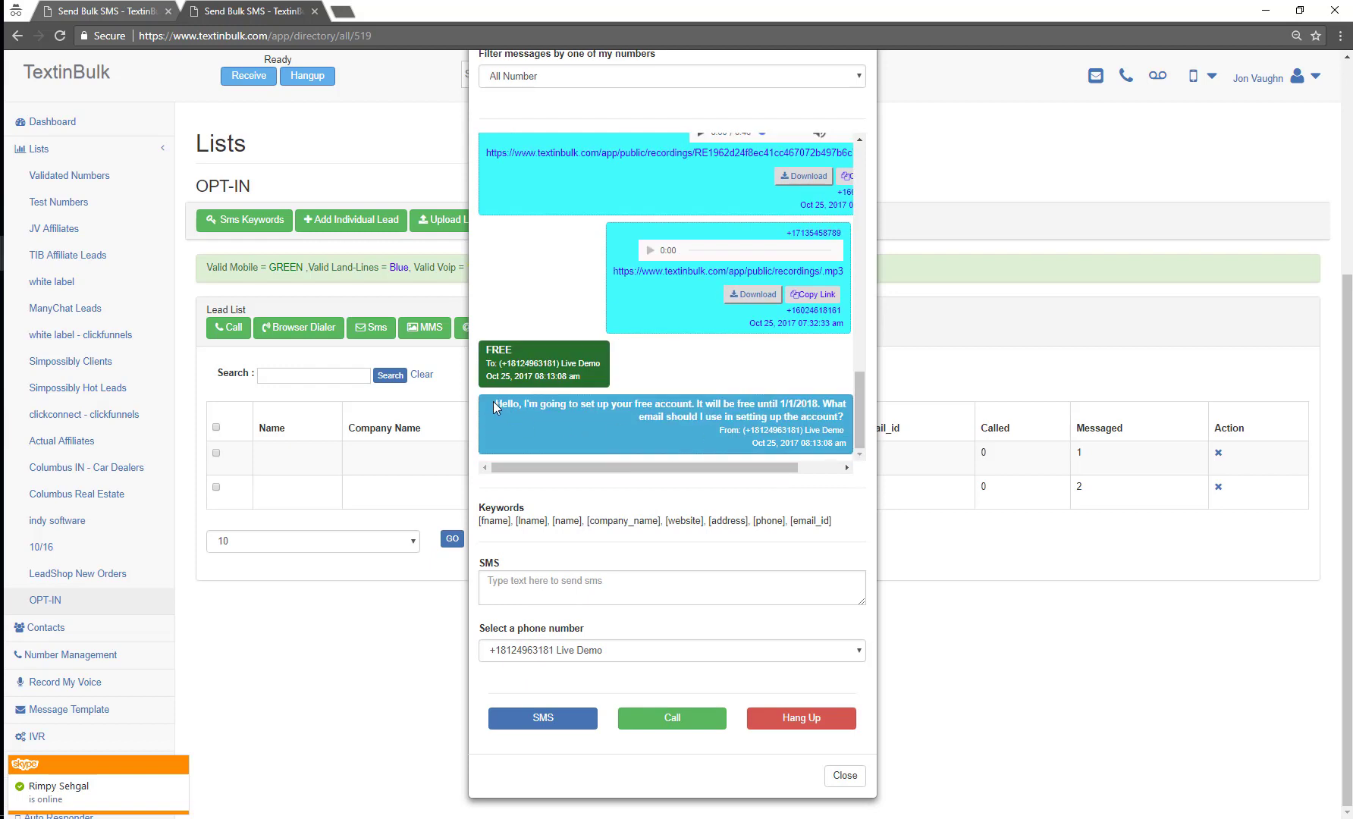
double_click(501, 349)
drag(494, 407, 780, 409)
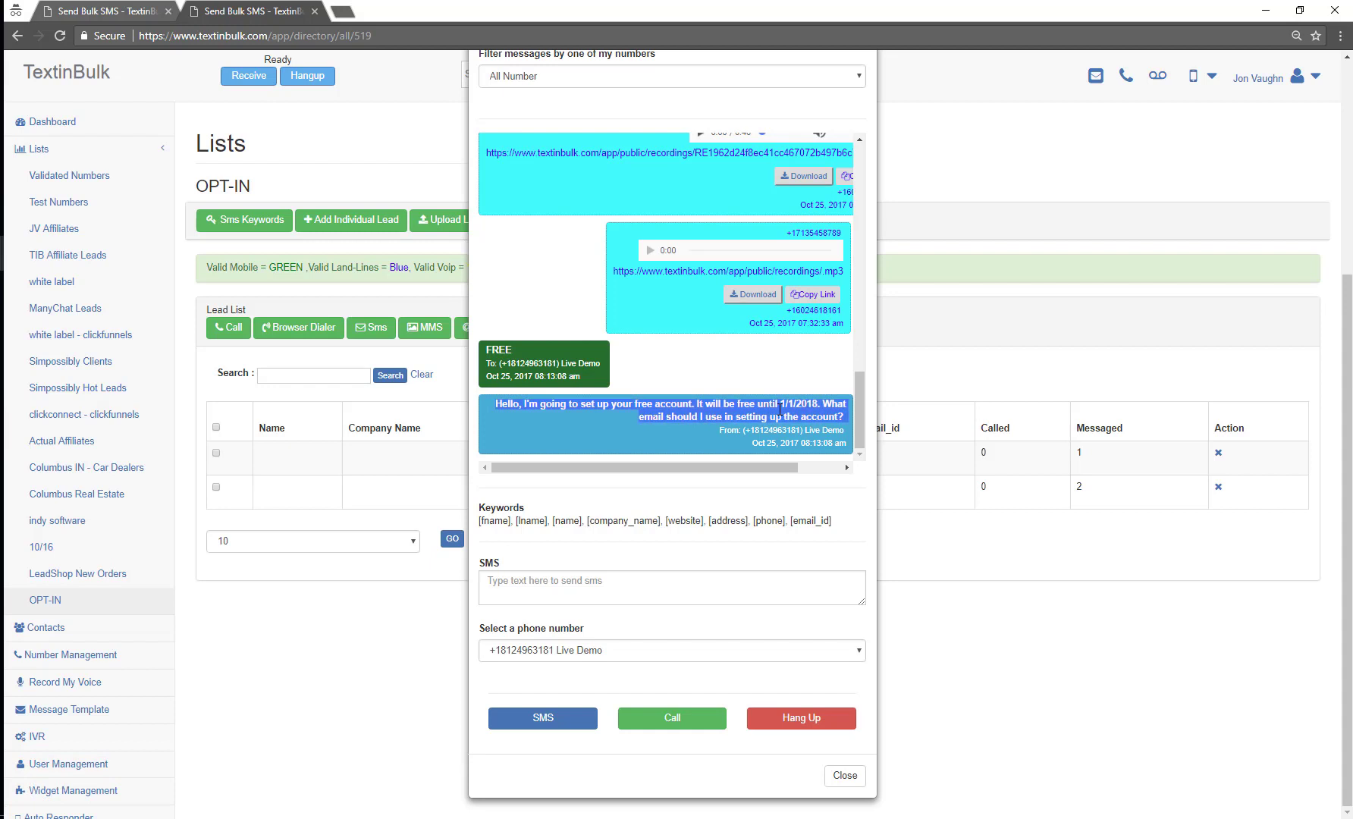